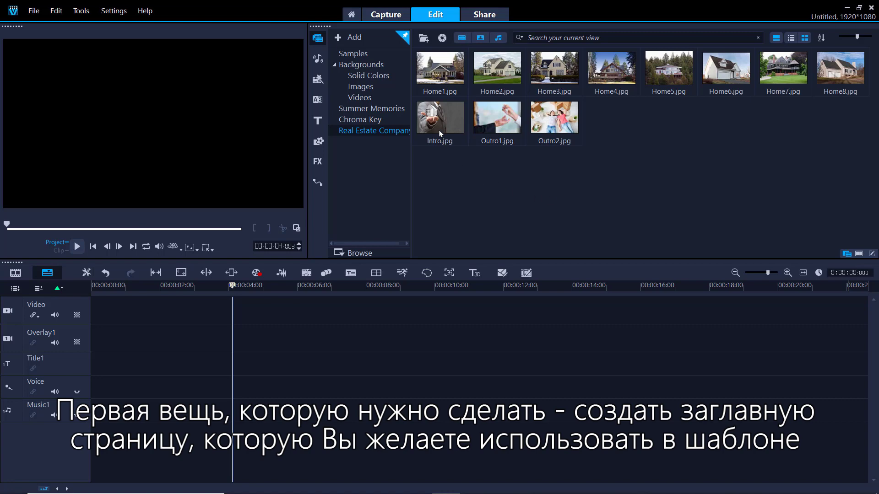
Place Intro.jpg first on the Video track, stretched to fill the frame, lasting five seconds
left_click_drag(440, 124, 368, 307)
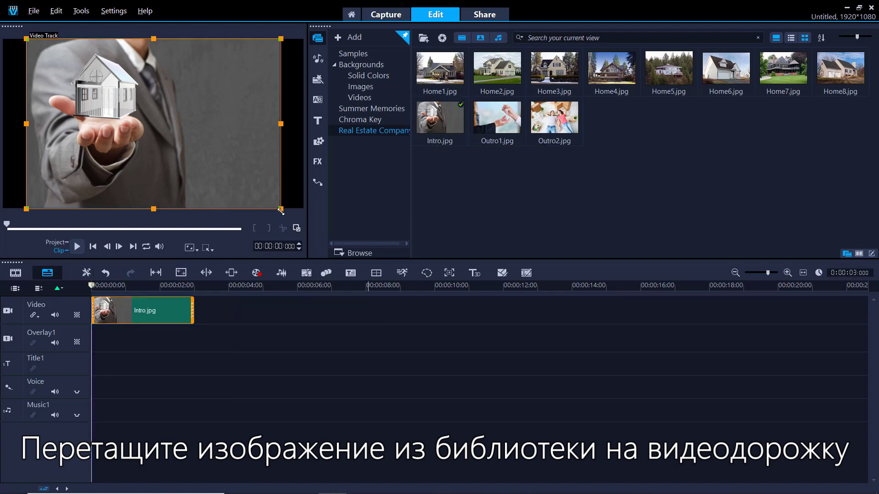
left_click_drag(281, 209, 305, 218)
left_click_drag(227, 183, 207, 174)
left_click_drag(281, 38, 304, 30)
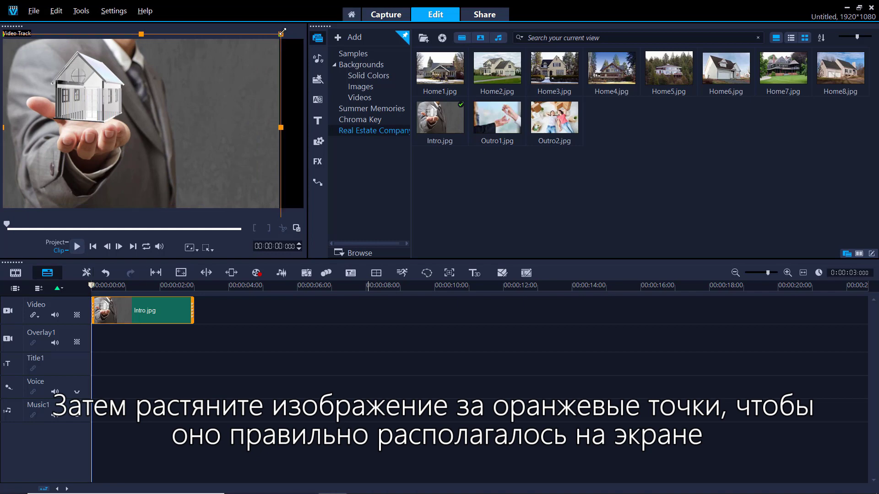
left_click_drag(261, 95, 256, 100)
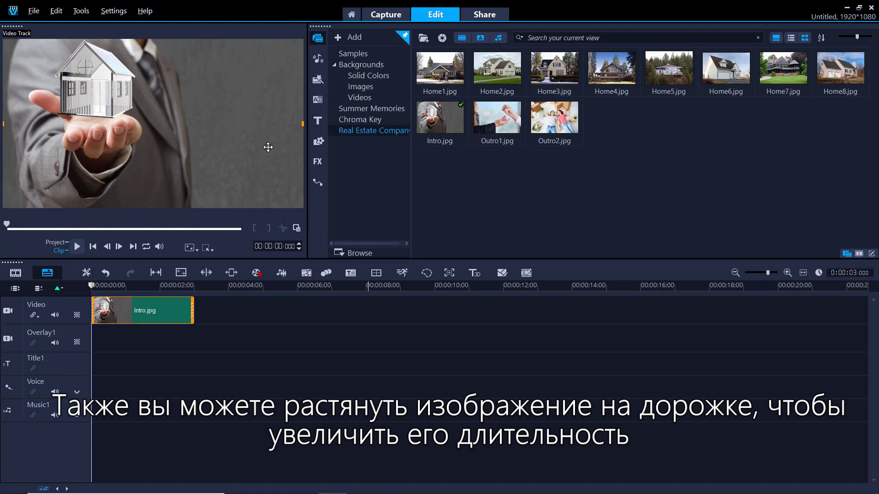
left_click_drag(194, 312, 284, 314)
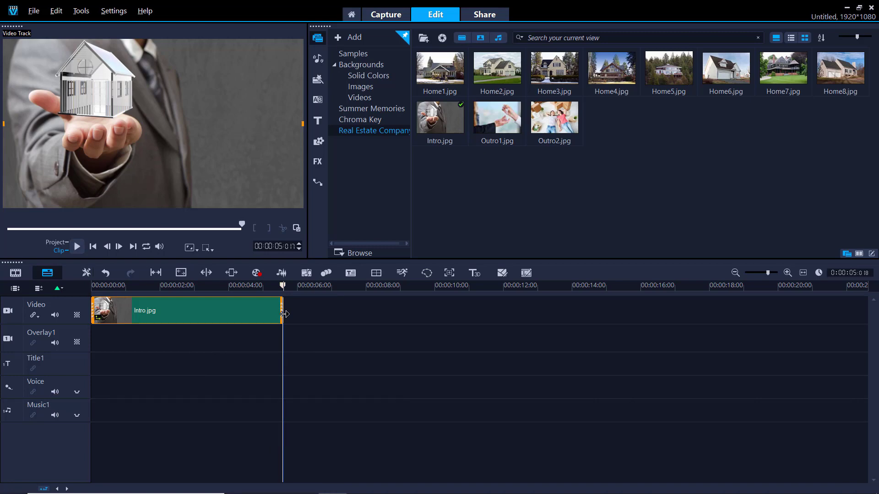
Add a Lorem Ipsum title on Title1 reading 'LAYTON REALESTATE', enlarged beside the house
left_click(318, 121)
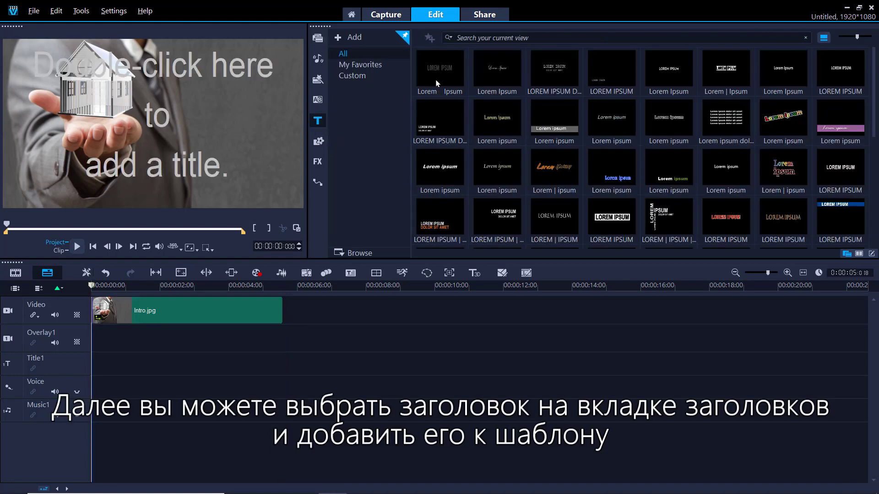
left_click_drag(438, 81, 131, 364)
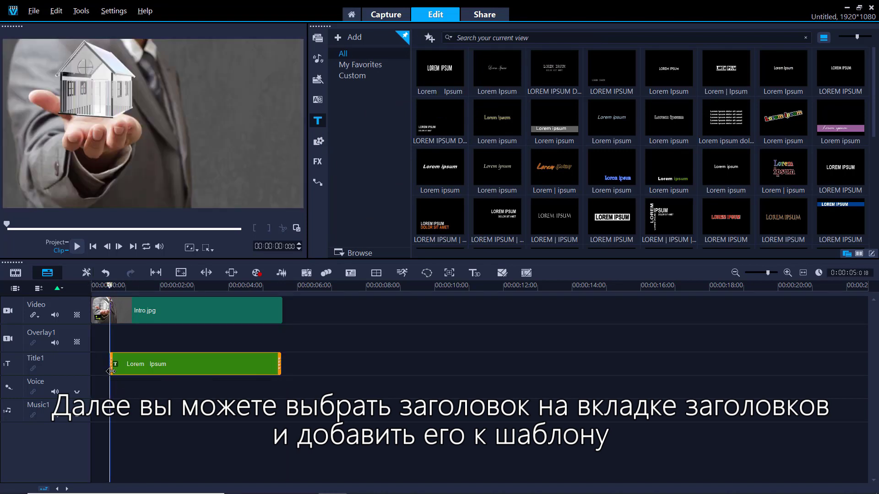
double_click(151, 366)
double_click(152, 124)
key("ctrl+a")
type("LAYTON")
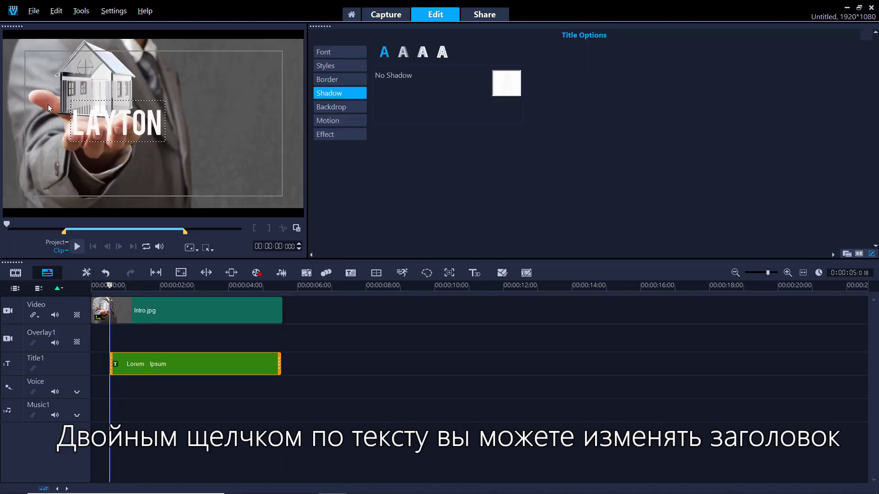
type(" REALESTATE")
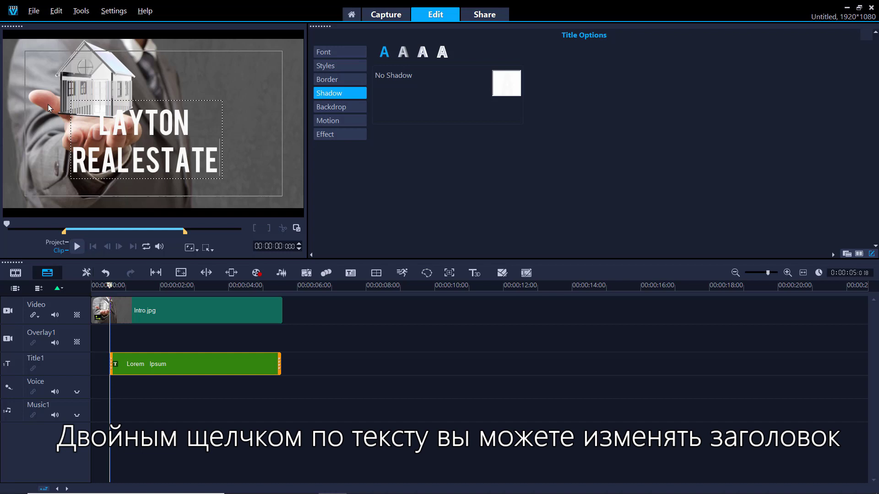
left_click(49, 104)
double_click(194, 364)
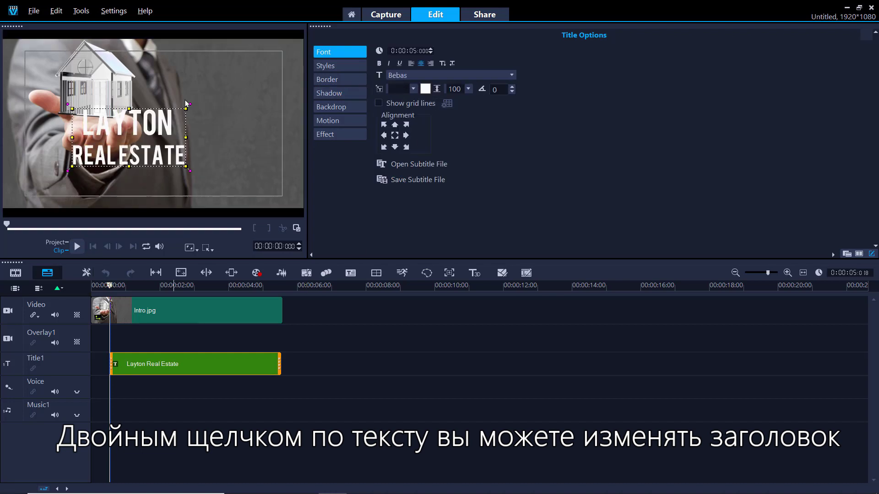
left_click(242, 132)
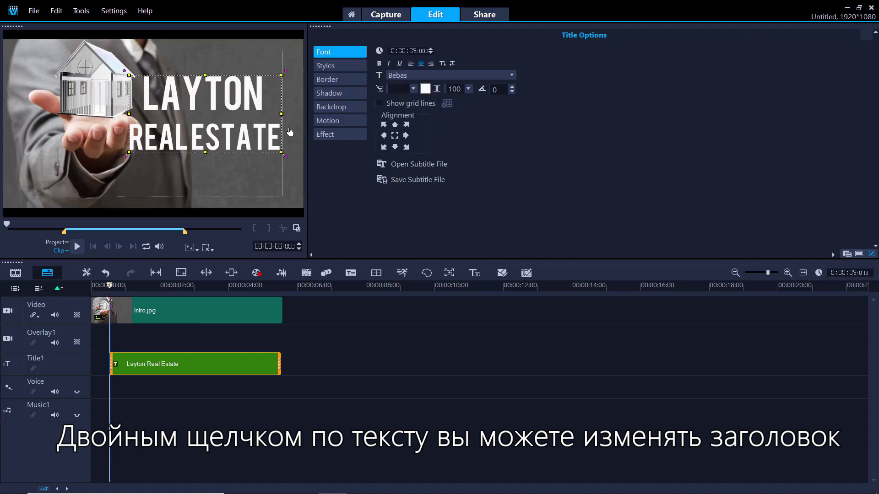
left_click(847, 254)
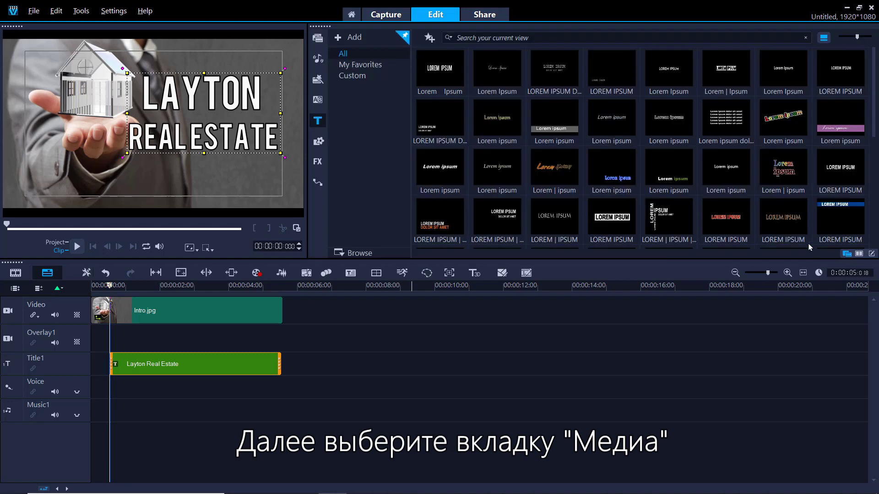
Create a 'Placeholders' library folder and import the fifteen numbered placeholder JPGs into it
left_click(317, 37)
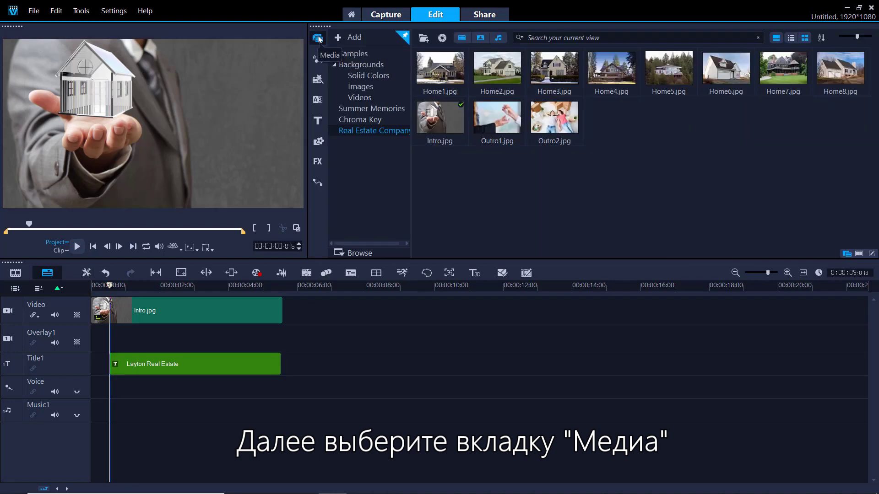
left_click(376, 75)
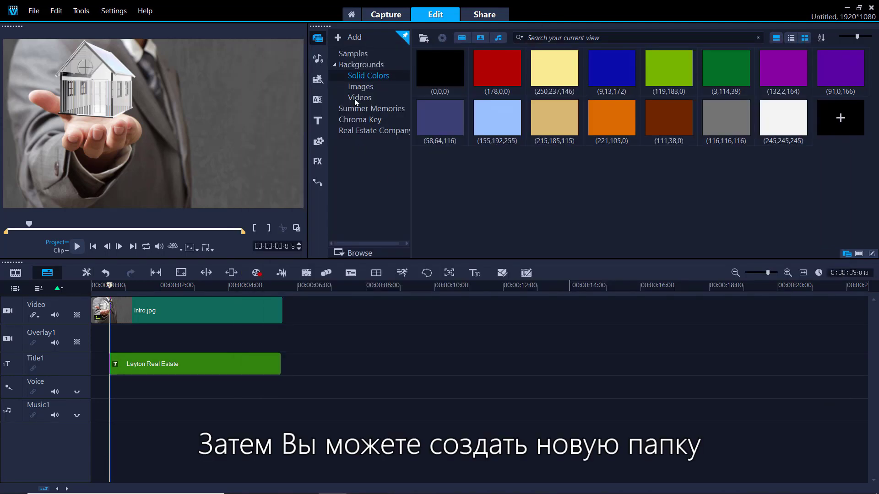
left_click(354, 37)
type("Placeholder")
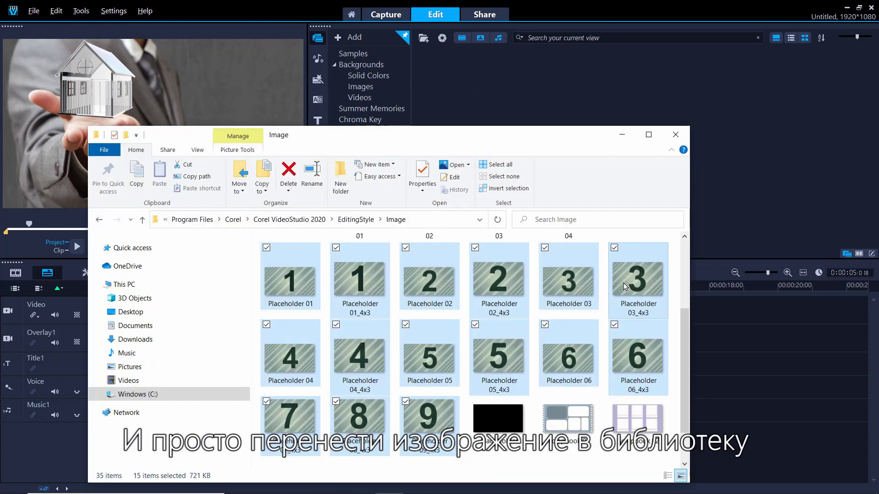
left_click_drag(639, 226, 705, 126)
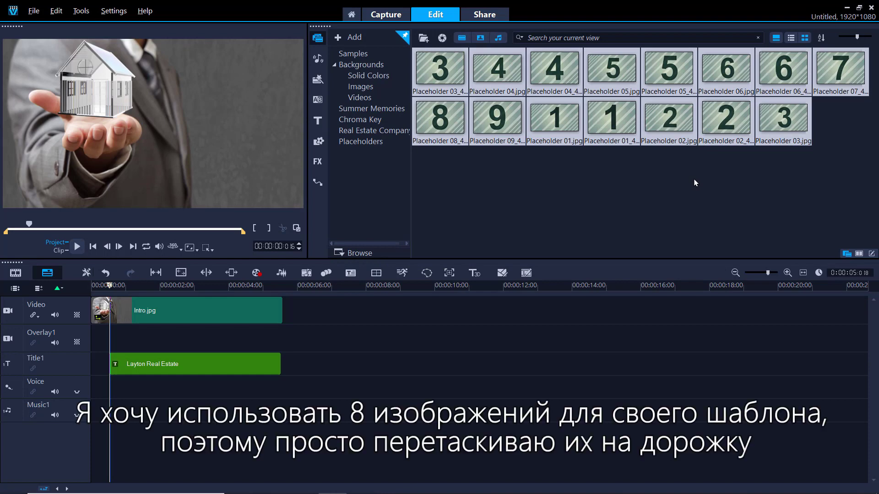
Add Placeholder 01–08 in order after the intro, then lengthen the Placeholder 01 clip
left_click_drag(555, 121, 508, 310)
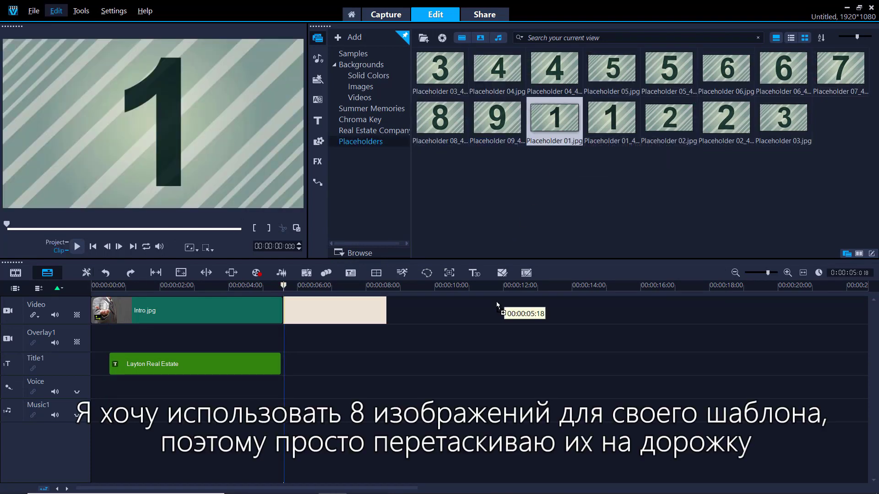
left_click_drag(669, 118, 440, 311)
left_click_drag(783, 118, 522, 310)
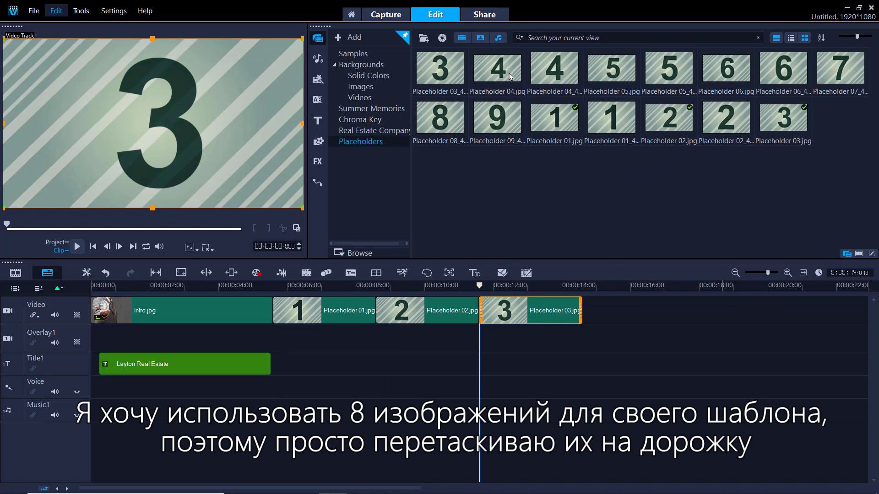
left_click_drag(498, 69, 590, 311)
left_click_drag(612, 69, 630, 296)
left_click_drag(726, 69, 549, 311)
left_click_drag(841, 68, 550, 311)
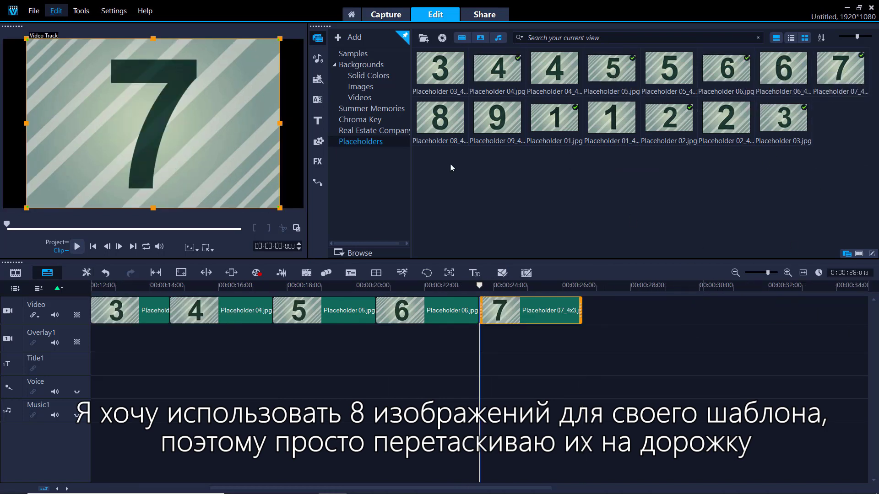
left_click_drag(441, 118, 549, 311)
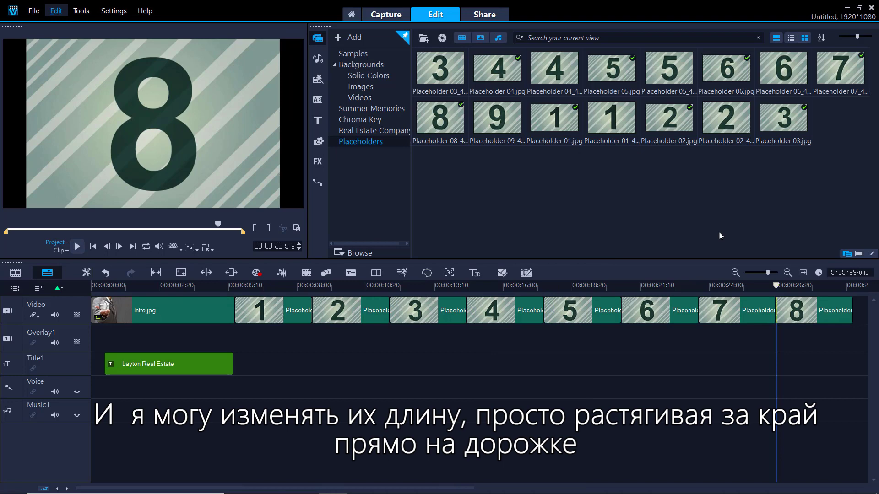
left_click(296, 309)
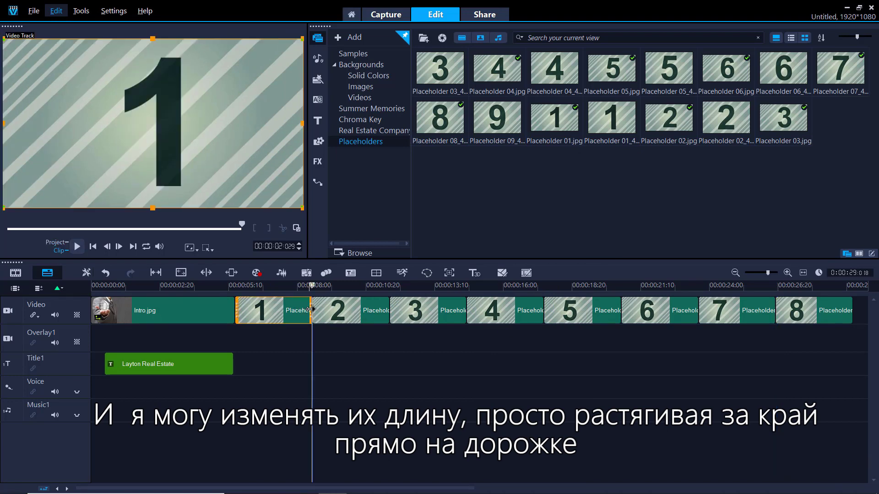
mouse_move(312, 311)
left_mouse_down()
mouse_move(357, 315)
mouse_move(314, 317)
left_mouse_up()
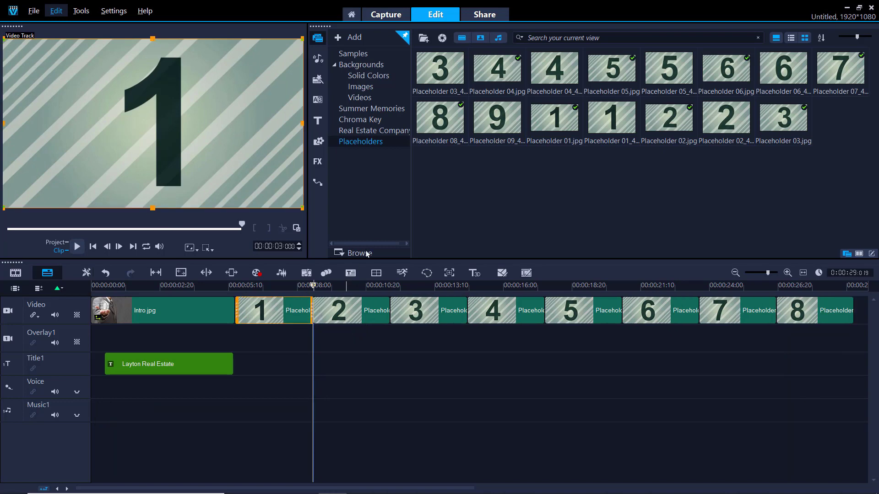
Place transitions after the intro clip and between placeholder clips 7 and 8
left_click(318, 100)
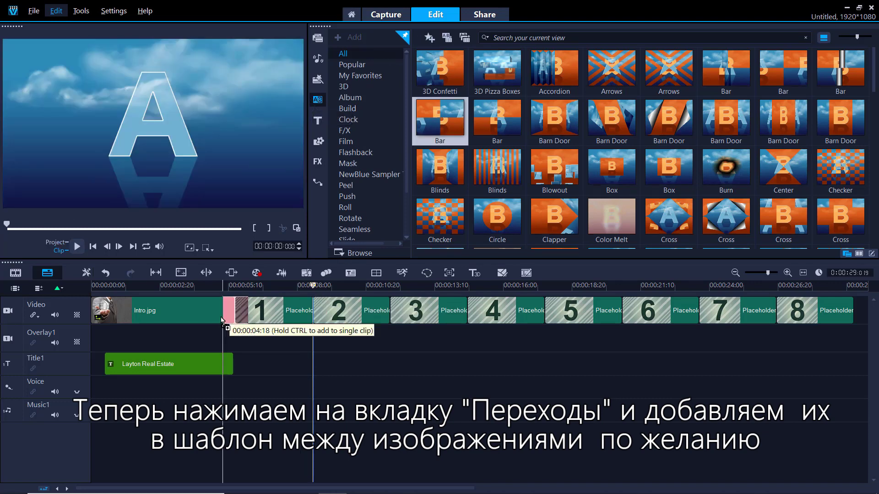
left_click_drag(440, 120, 233, 311)
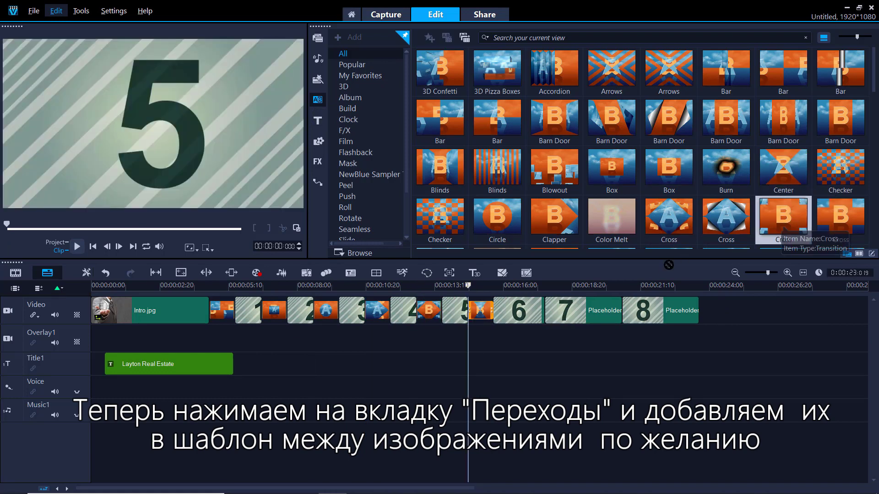
left_click_drag(627, 309, 627, 309)
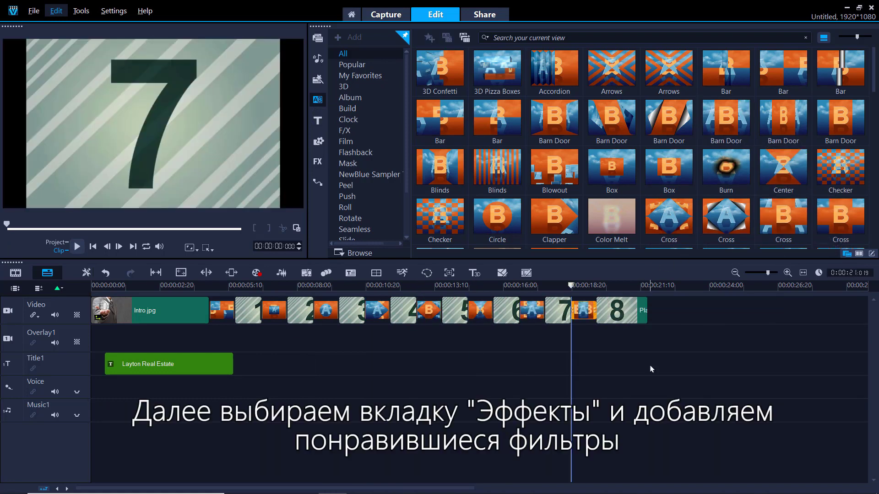
Search the filters for 'auto' and drop Auto Pan onto placeholder clips 7 through 1
left_click(319, 162)
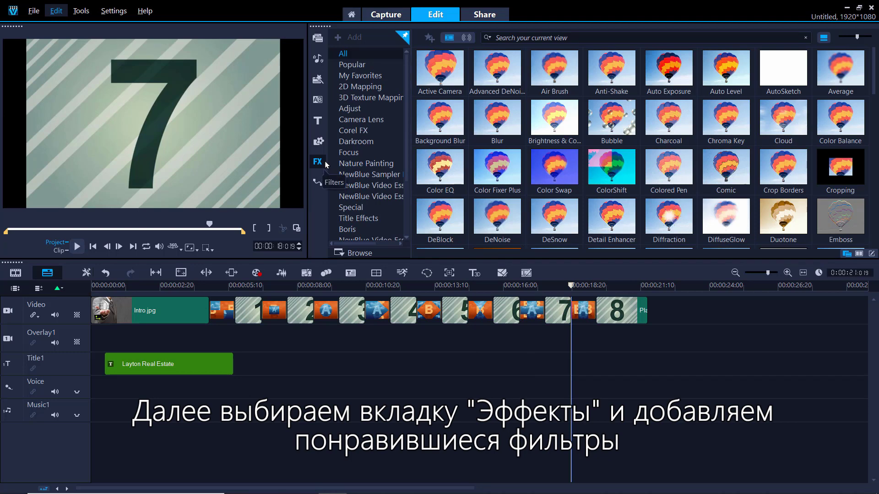
left_click(590, 37)
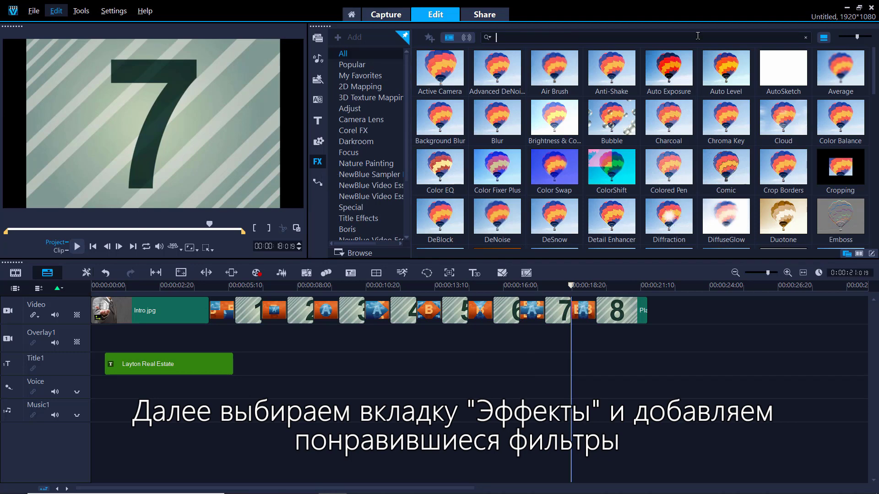
type("auto")
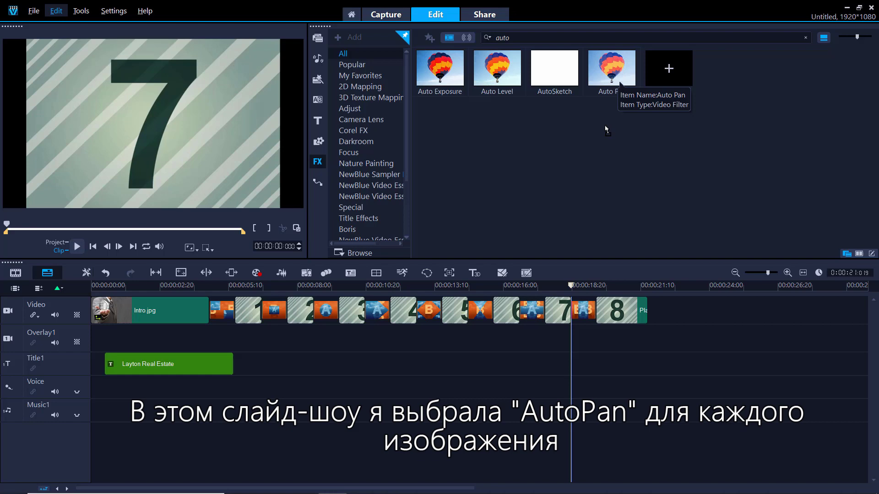
left_click_drag(612, 69, 563, 311)
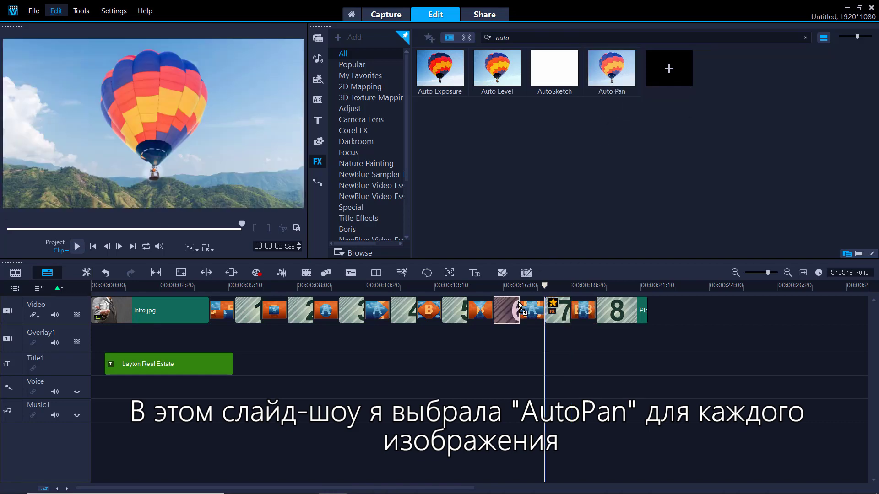
left_click_drag(612, 69, 511, 311)
left_click_drag(612, 69, 456, 310)
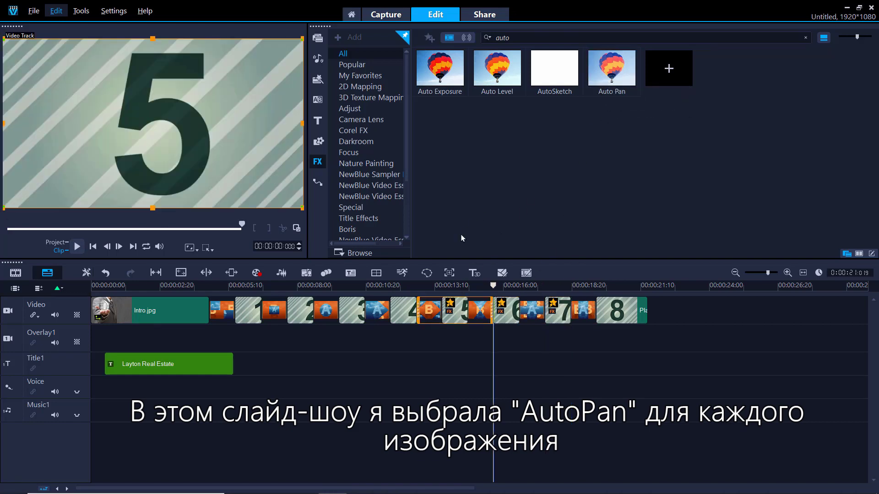
left_click_drag(612, 69, 404, 310)
left_click_drag(613, 68, 352, 310)
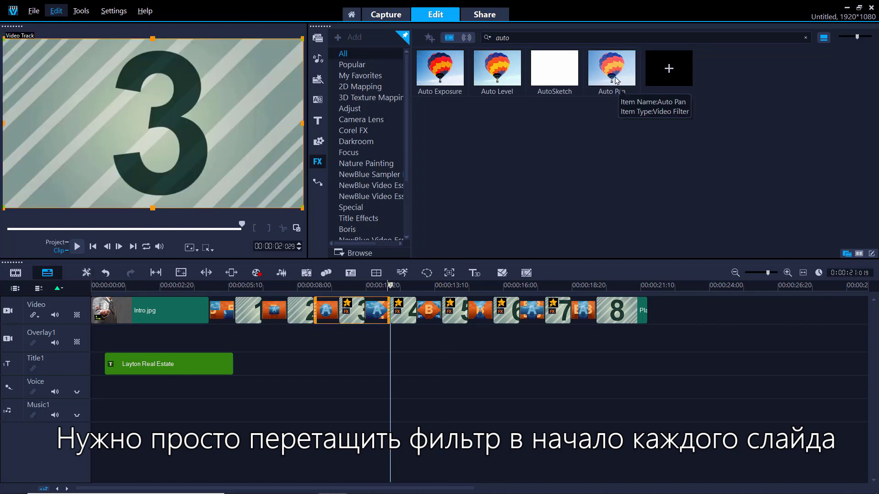
left_click_drag(612, 69, 300, 311)
left_click_drag(612, 68, 274, 313)
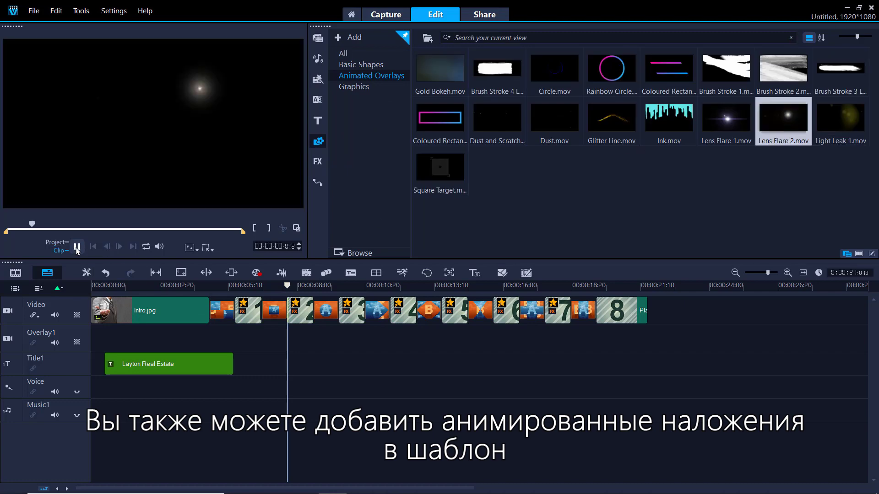
Put Lens Flare 2.mov on Overlay1 under slides 7 and 8, fitted to the frame
left_click_drag(784, 119, 553, 339)
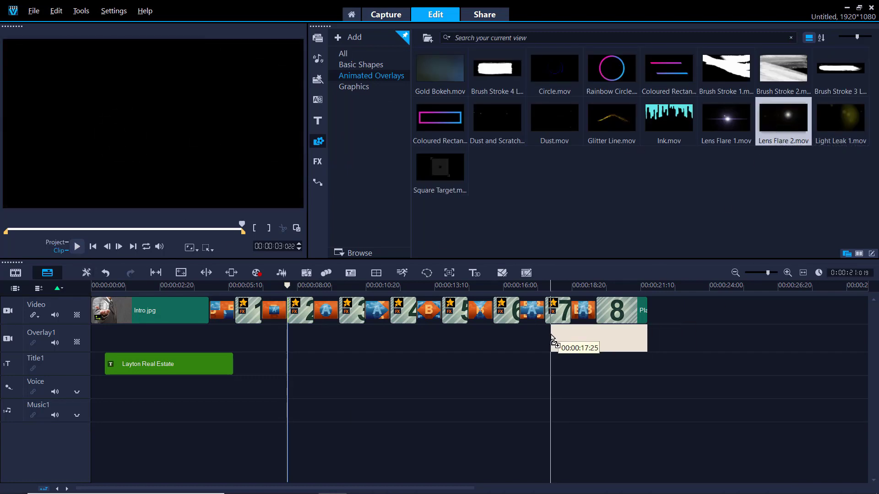
right_click(203, 112)
left_click(238, 188)
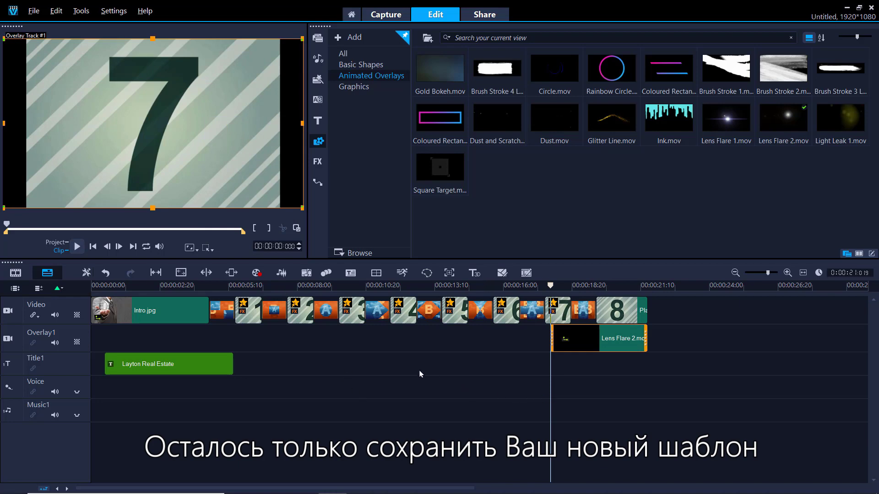
Start the Instant Project Template export, first saving the project as Custom Template Demo
left_click(34, 11)
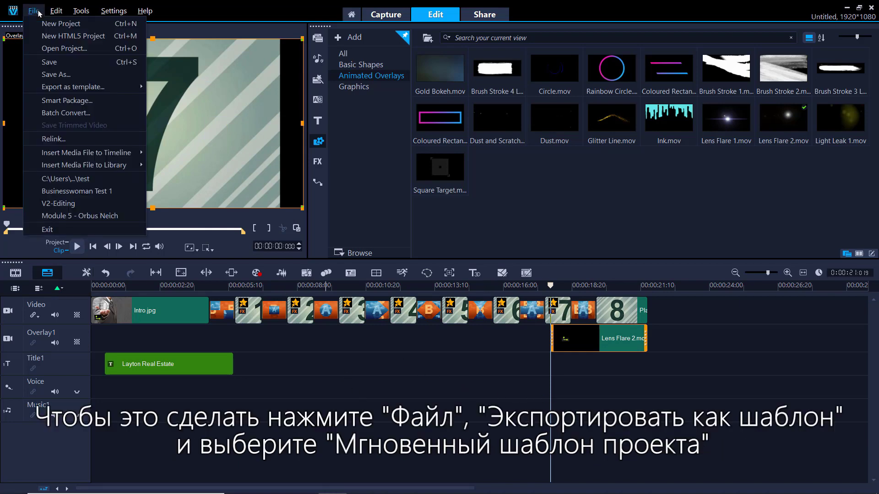
mouse_move(73, 87)
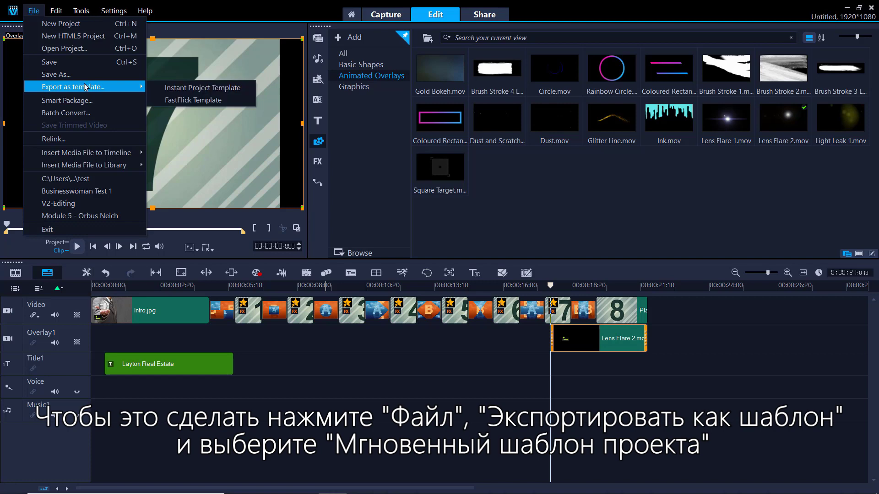
left_click(155, 88)
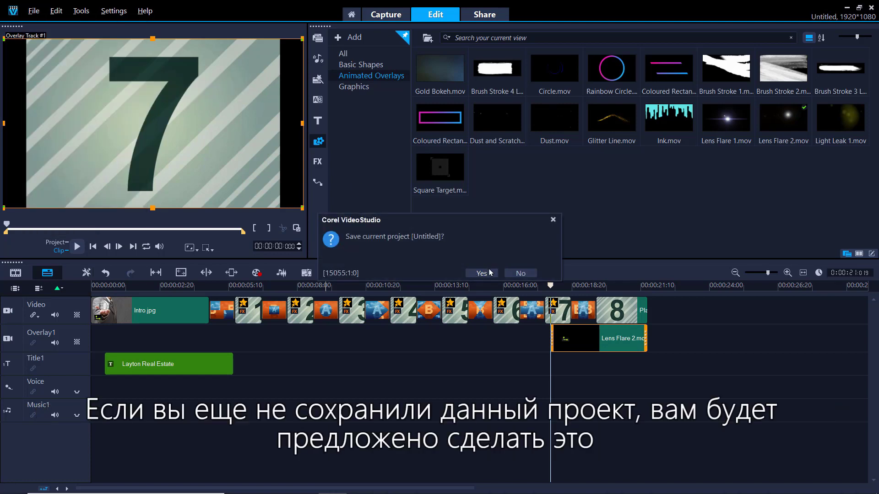
left_click(481, 273)
type("Custom Template Dem")
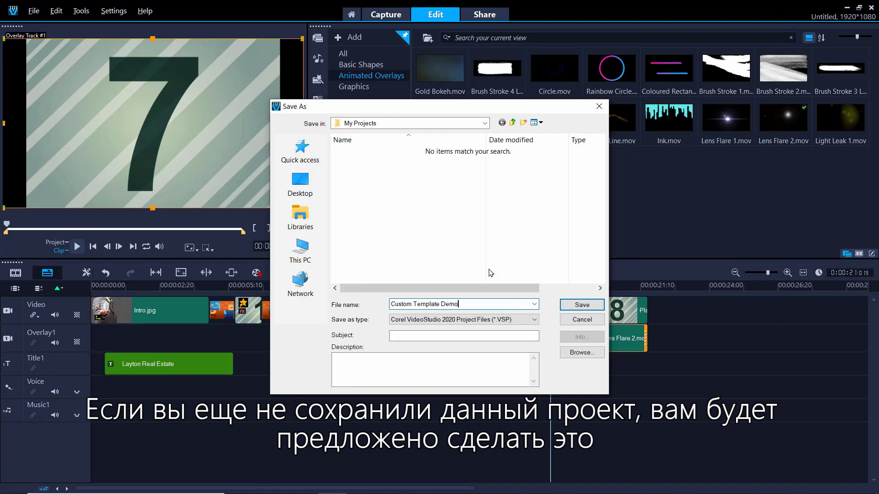
type("o")
left_click(582, 305)
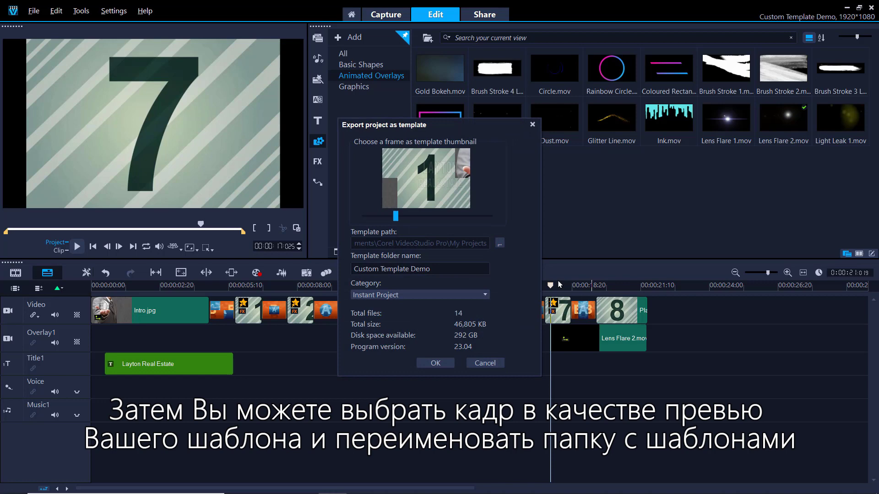
Export the template as 'Custom Template - Real Estate' with the Layton Real Estate thumbnail
left_click_drag(395, 215, 376, 217)
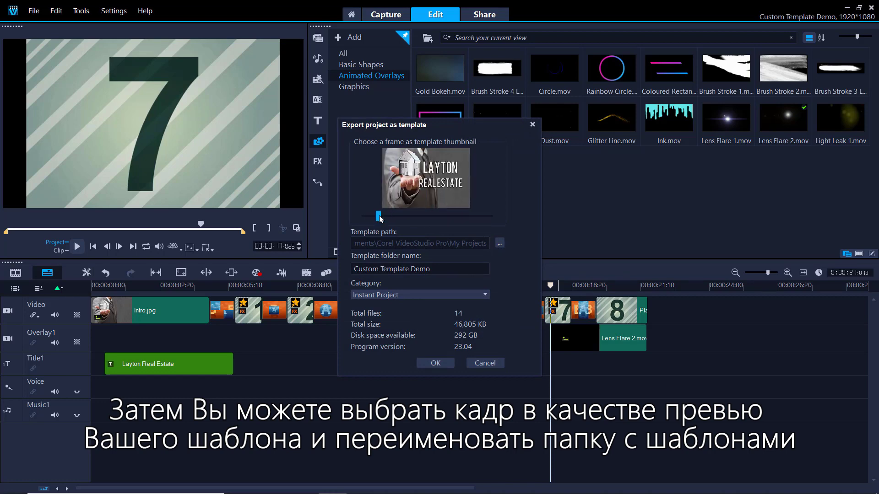
double_click(421, 269)
type("- Real Estate")
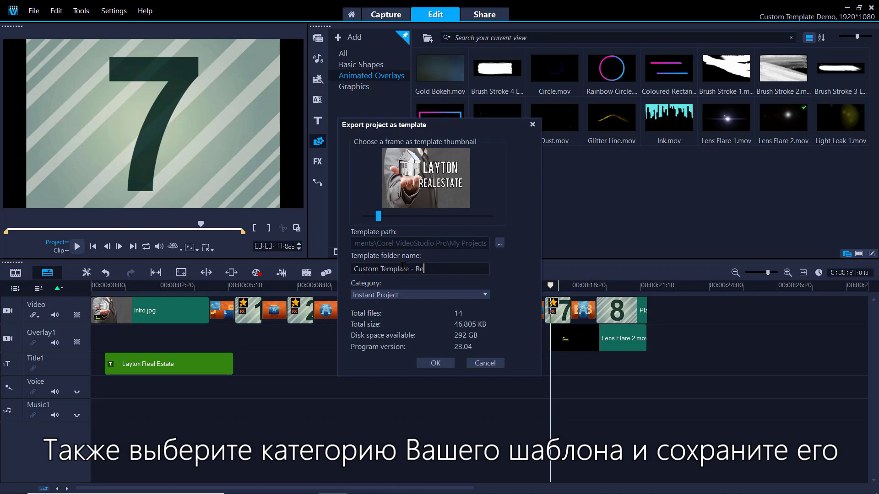
left_click(398, 296)
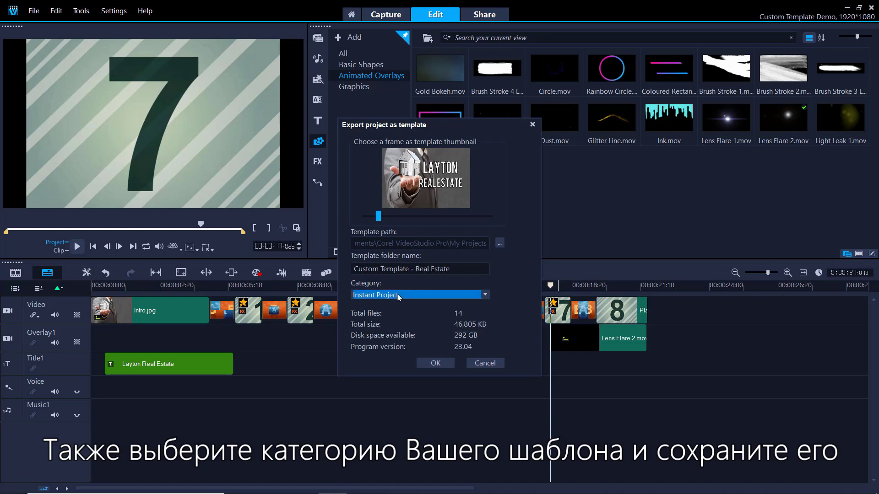
left_click(422, 361)
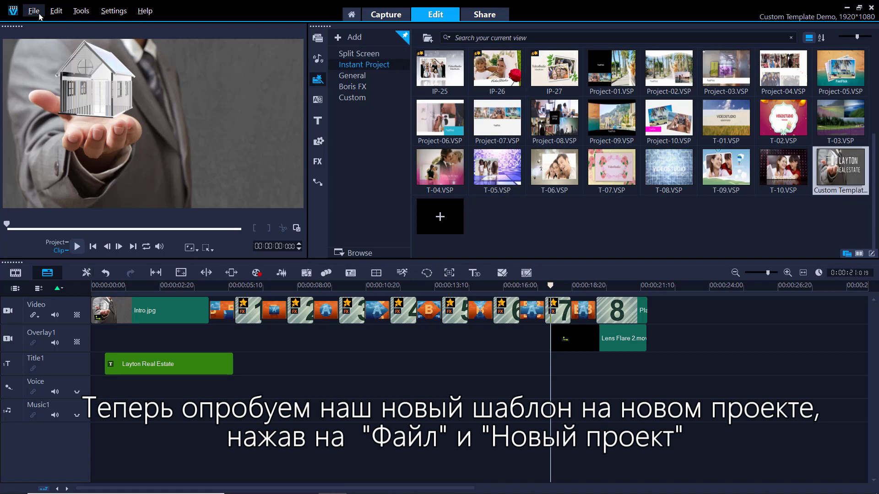
Start a new project and load the Custom Template - Real Estate instant project onto the timeline
left_click(34, 11)
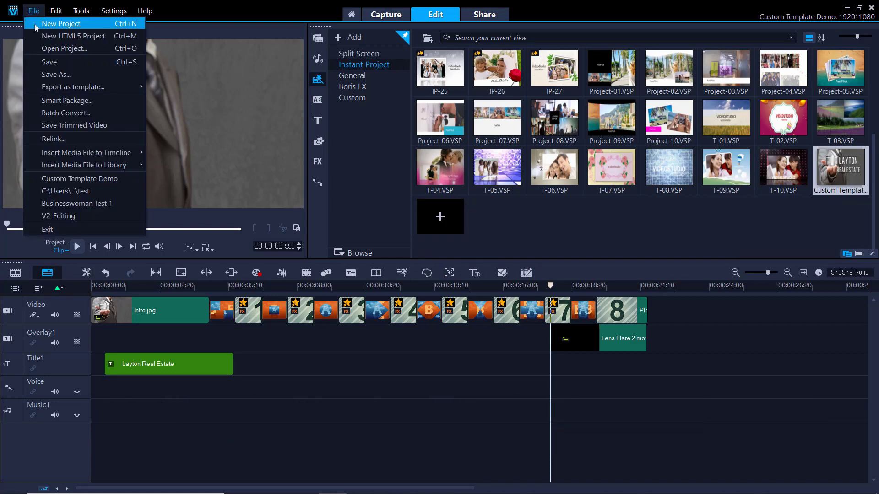
left_click(61, 24)
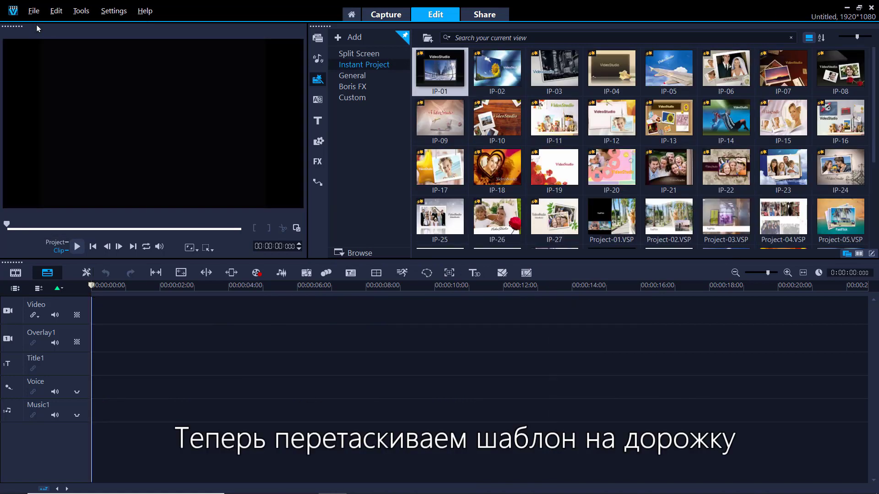
scroll(569, 126, "down", 3)
scroll(578, 145, "down", 3)
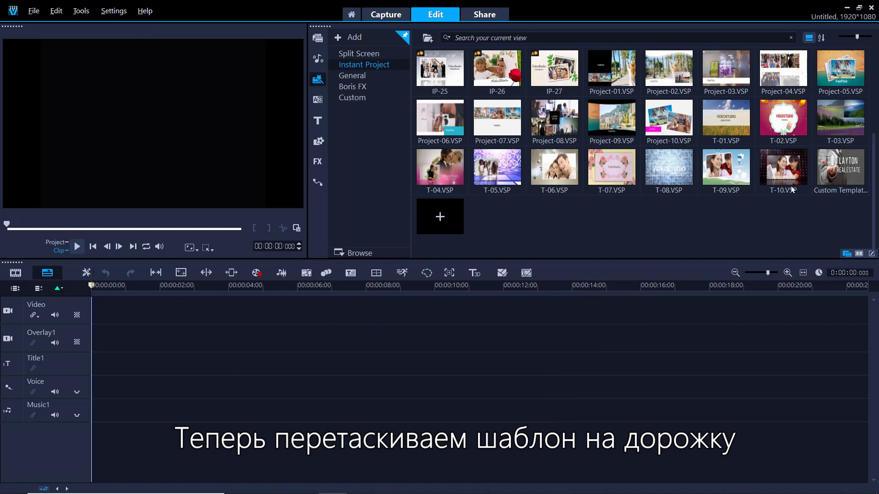
left_click_drag(852, 175, 775, 313)
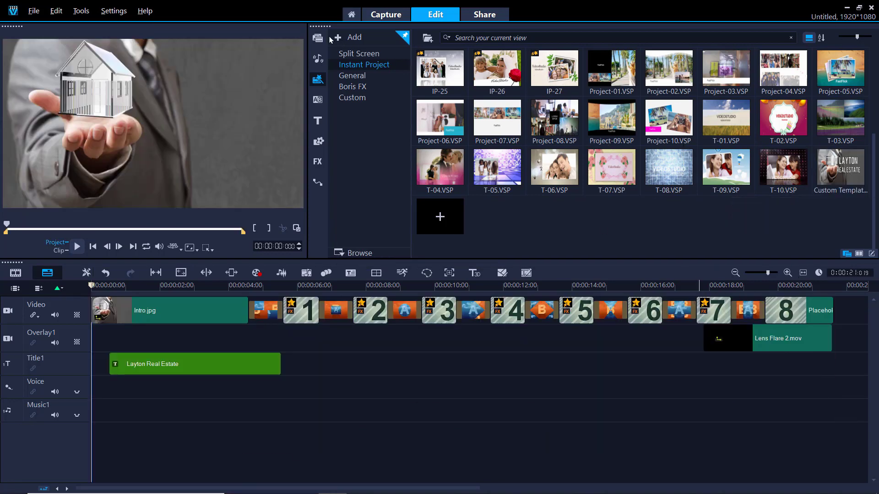
left_click(318, 37)
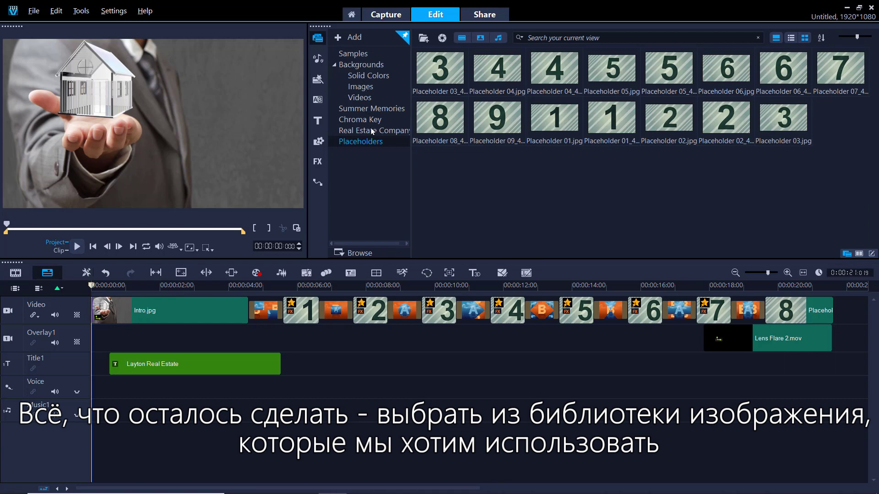
Replace placeholder 1 with the Home1 photo from Real Estate Company, filling the frame
left_click(372, 130)
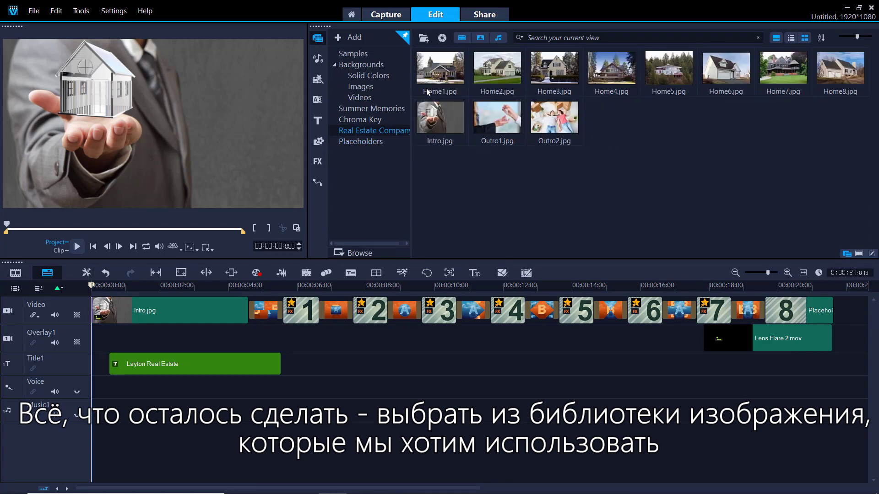
left_click(443, 72)
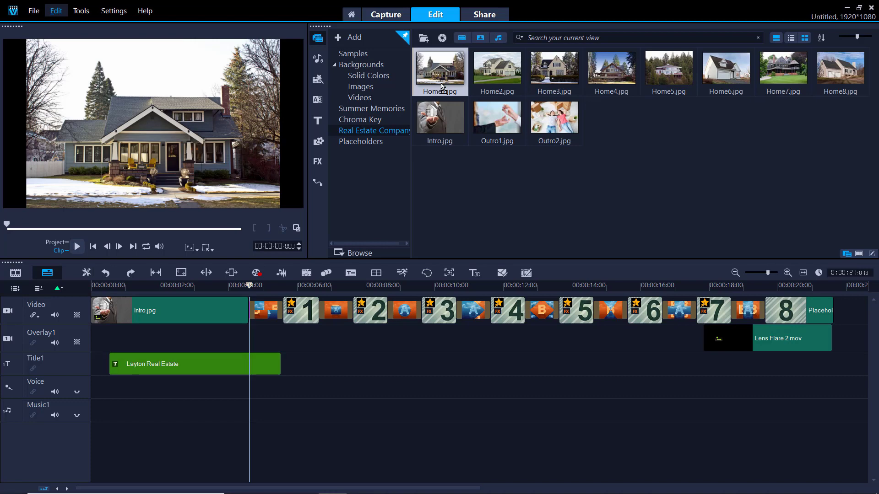
left_click_drag(443, 72, 303, 311)
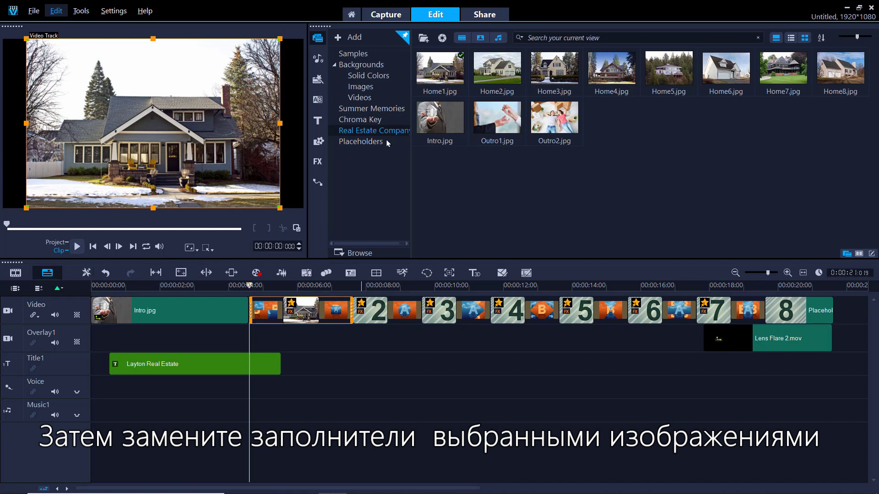
right_click(244, 123)
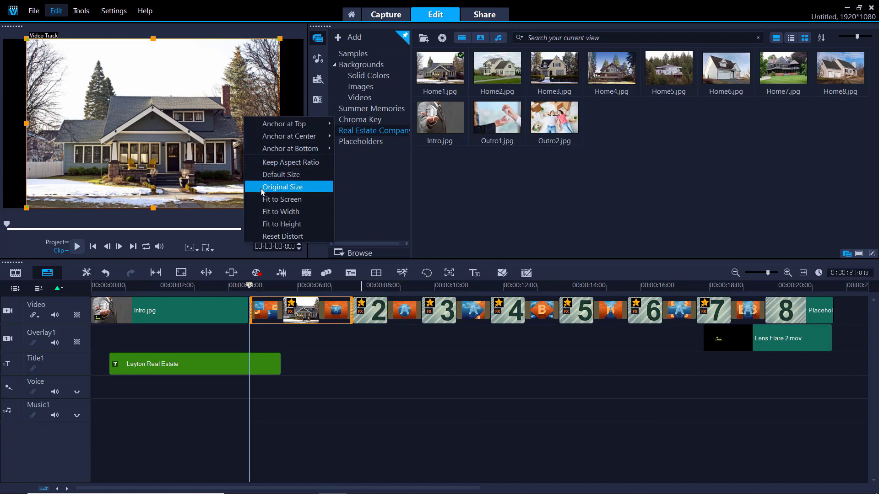
left_click(280, 212)
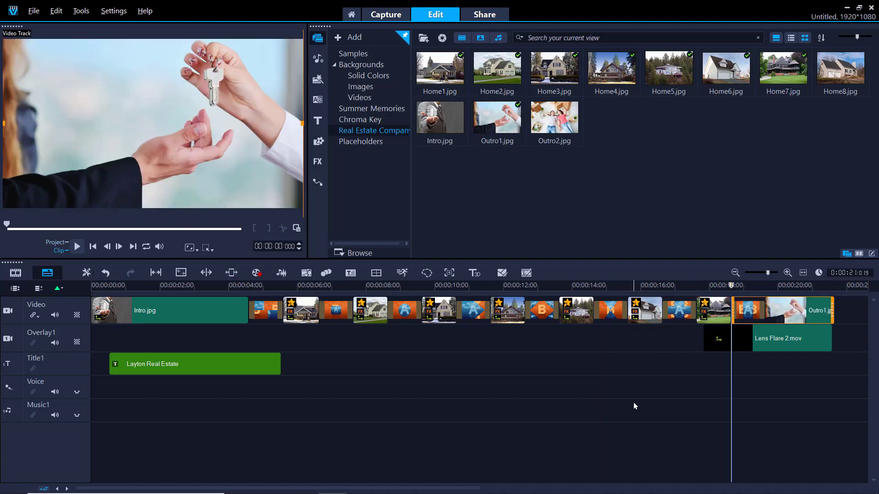
Replay the finished real estate slideshow from the beginning
left_click(127, 285)
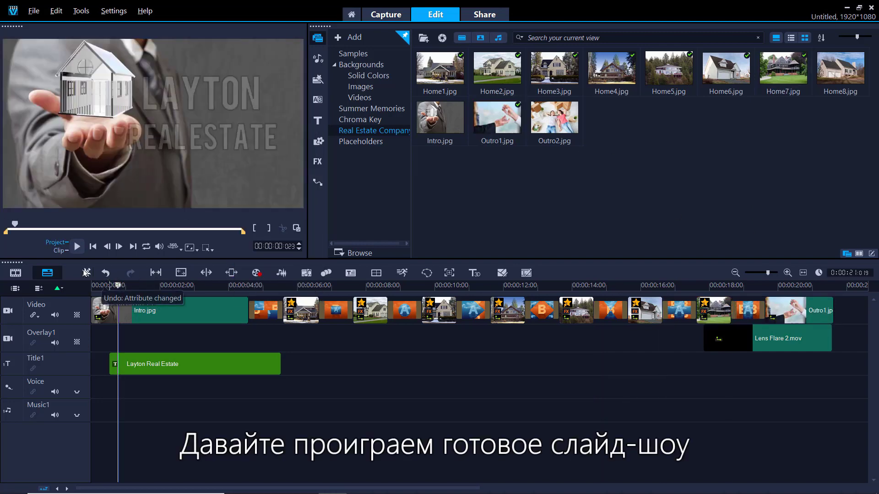
left_click(77, 247)
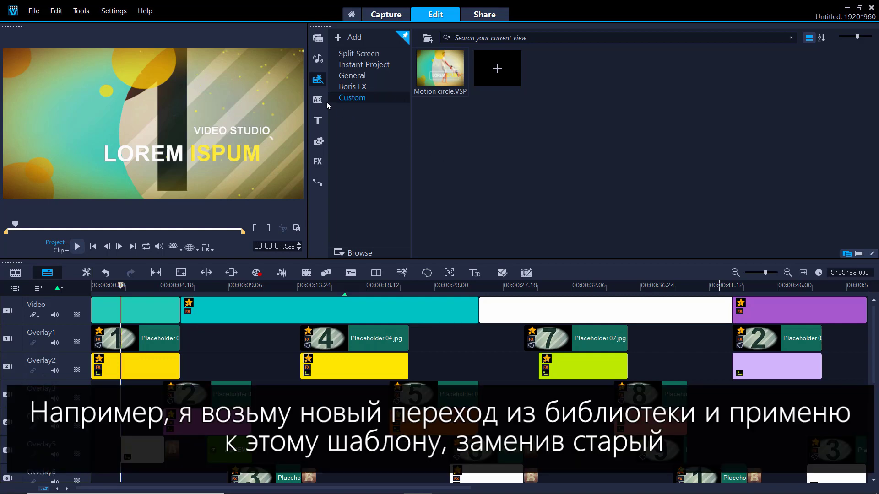
Drag the Cross transition onto an overlay clip, then check the number 5 placeholder's options
left_click(318, 100)
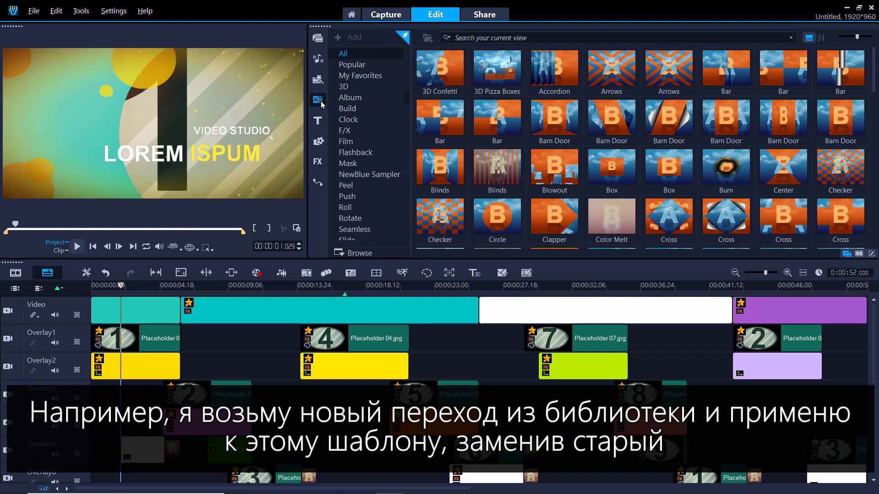
left_click(612, 172)
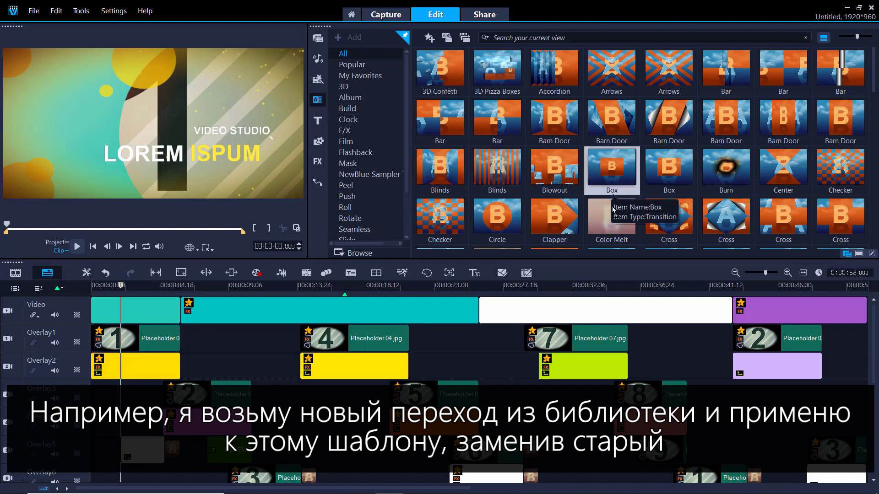
left_click(526, 450)
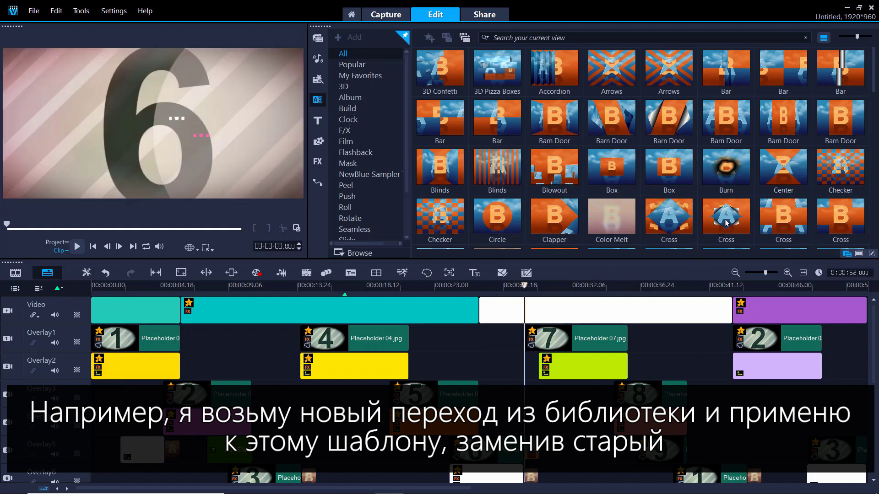
left_click_drag(726, 222, 315, 453)
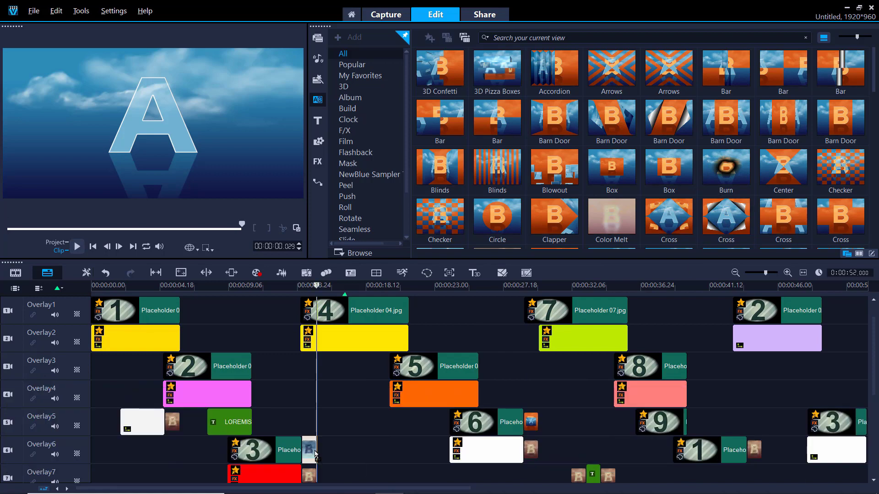
right_click(397, 359)
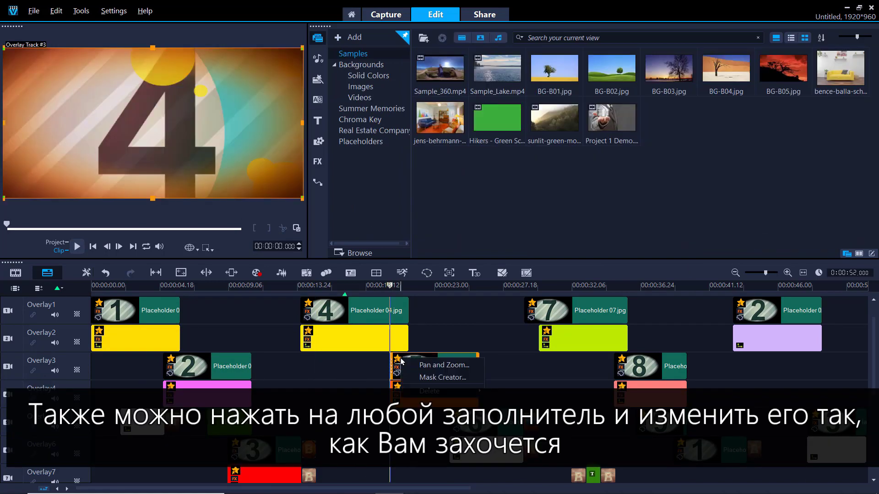
mouse_move(442, 389)
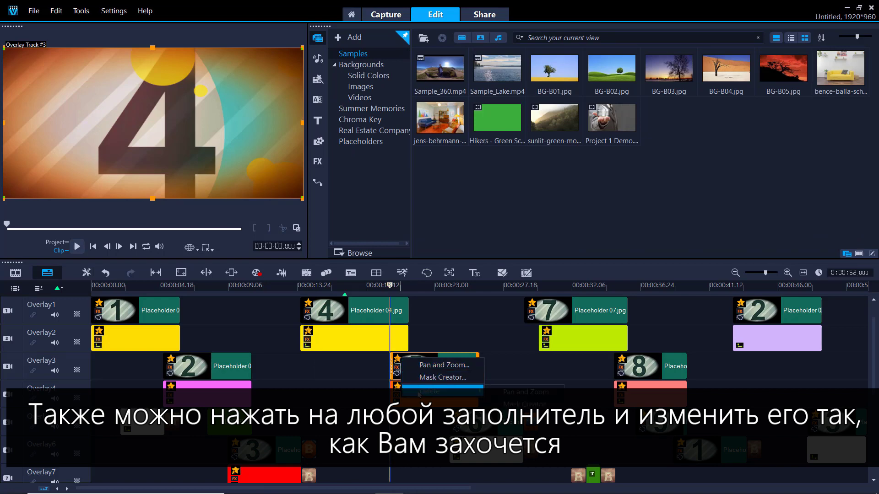
left_click(497, 397)
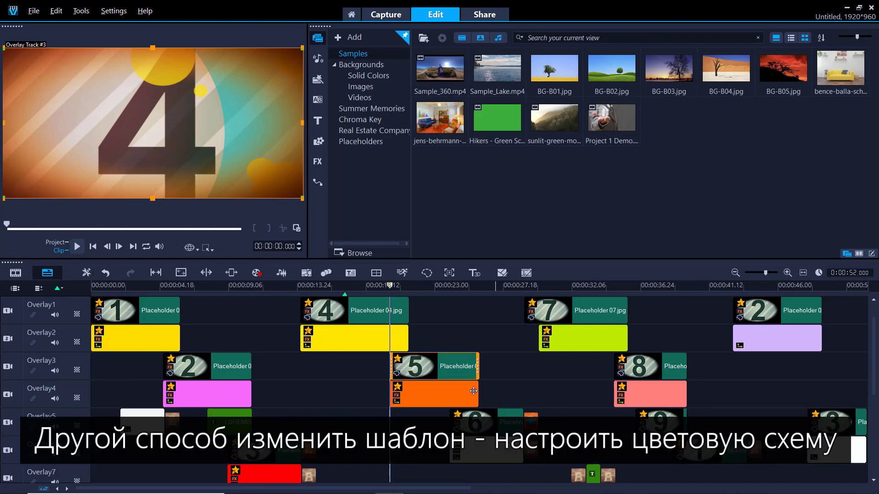
Recolour the first yellow Overlay2 colour bar to blue
left_click(143, 337)
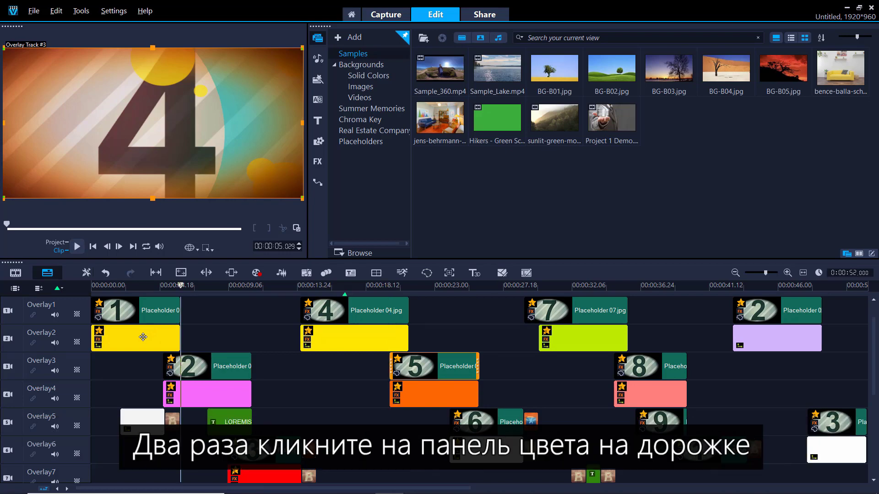
double_click(143, 340)
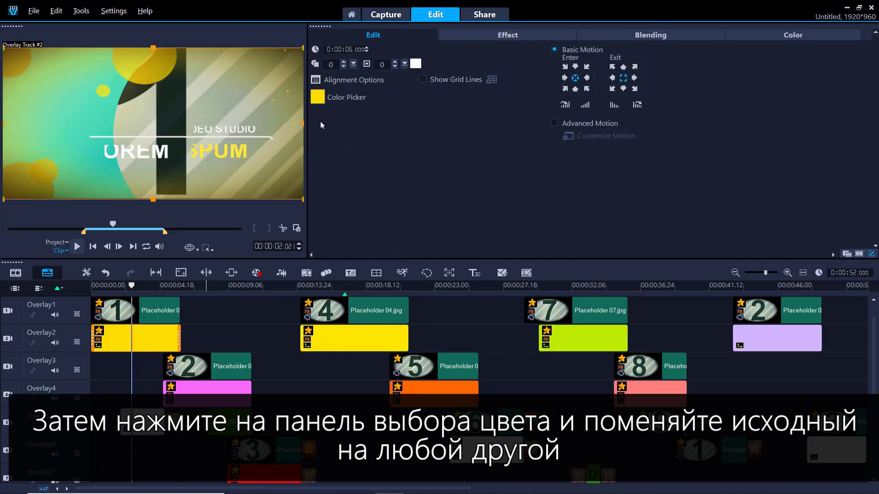
left_click(319, 99)
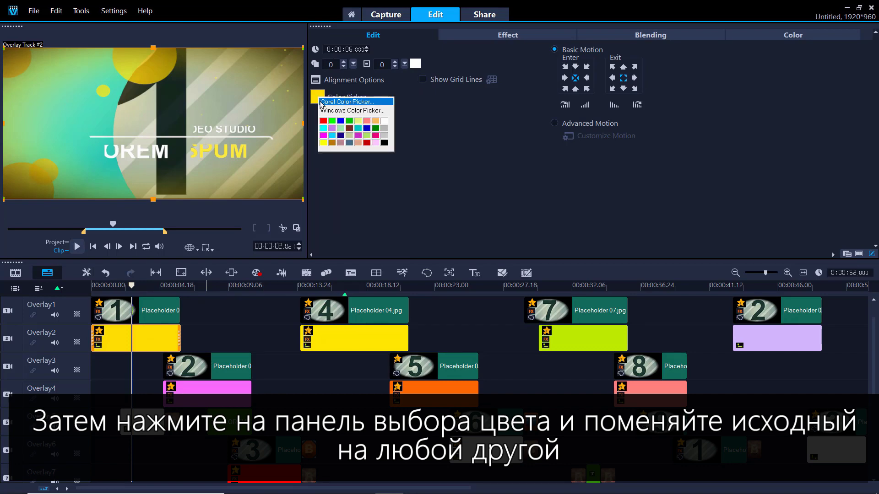
left_click(339, 121)
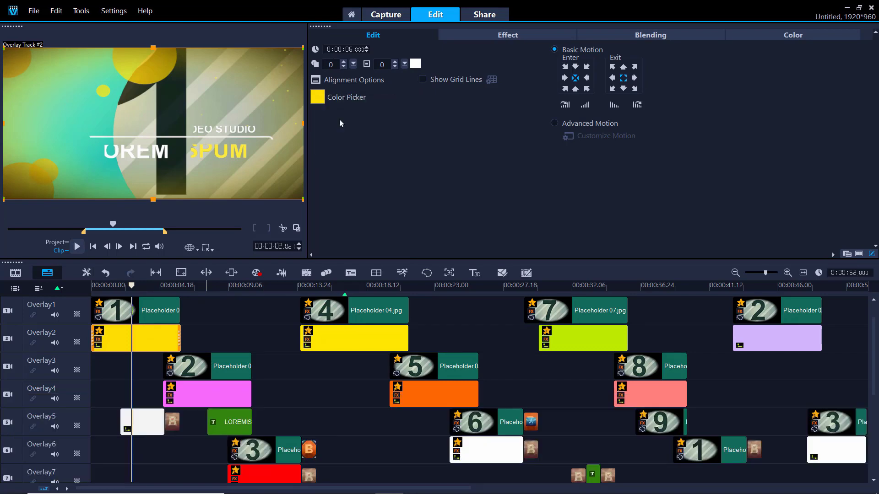
Recolour the pink Overlay4 colour bar, around 8 seconds, to teal
left_click(215, 285)
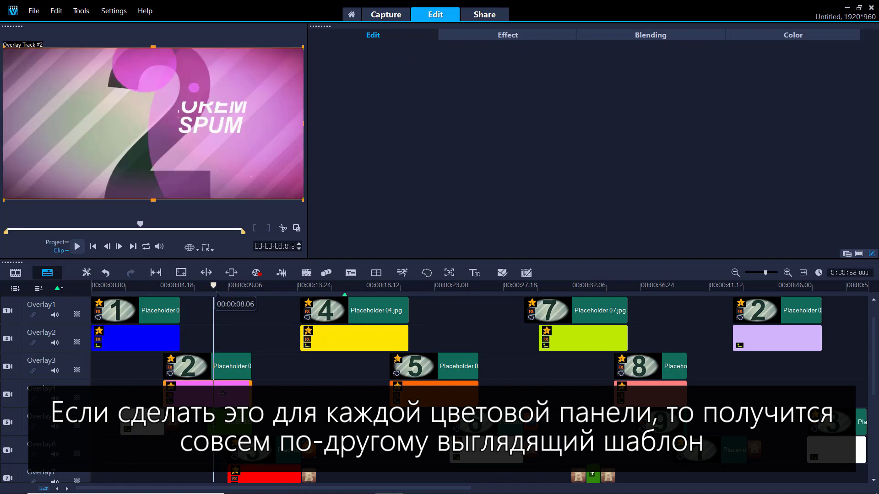
double_click(207, 392)
left_click(320, 99)
left_click(361, 134)
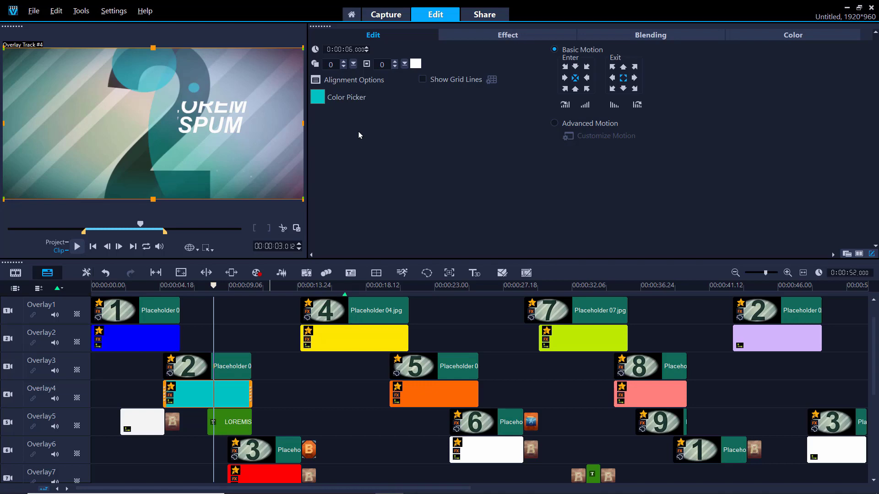
double_click(357, 338)
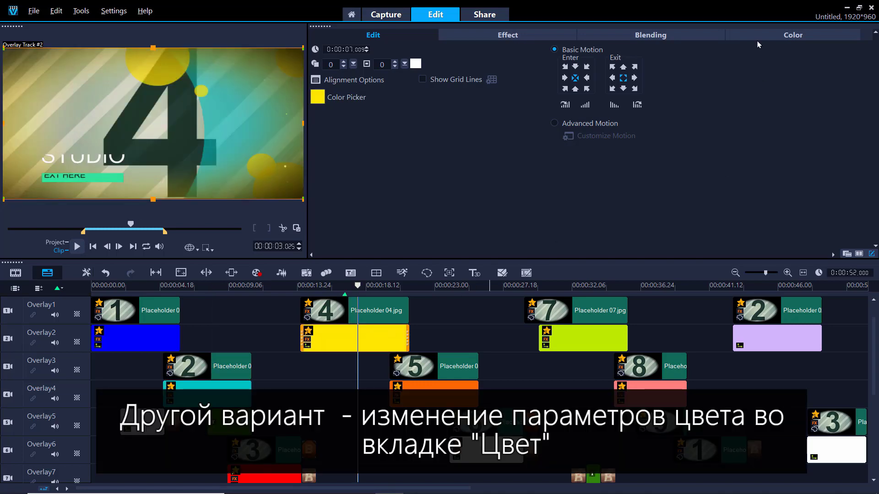
In the Color tab, set the second yellow clip's Hue to 58 and Exposure to -59
left_click(758, 38)
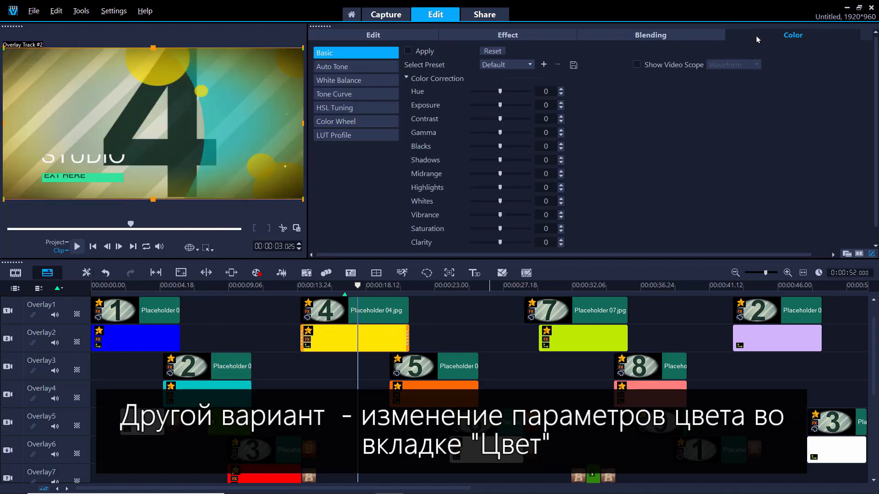
mouse_move(500, 91)
left_mouse_down()
mouse_move(520, 93)
mouse_move(481, 107)
left_mouse_up()
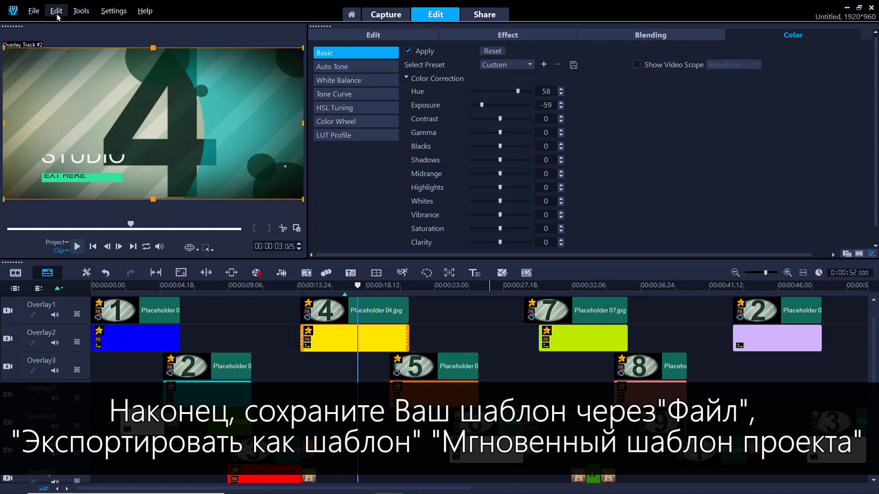
Begin the Instant Project Template export, saving the project as 'Custom Template Demo1'
left_click(34, 11)
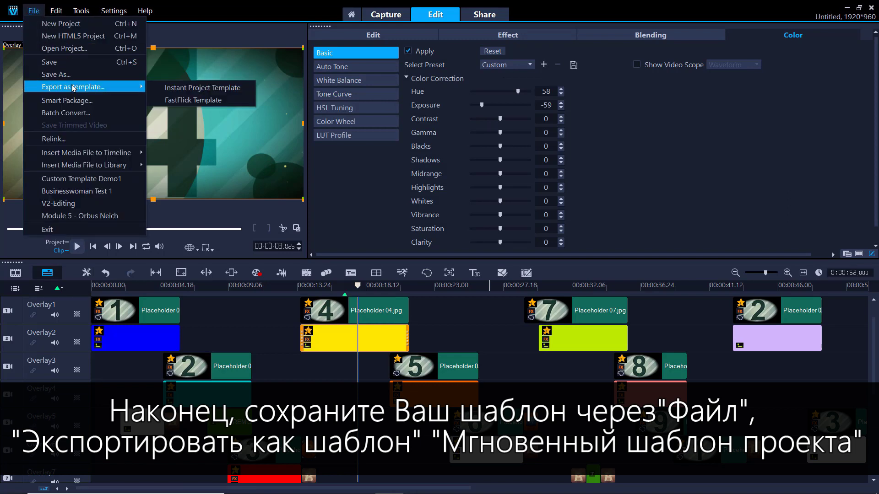
mouse_move(73, 87)
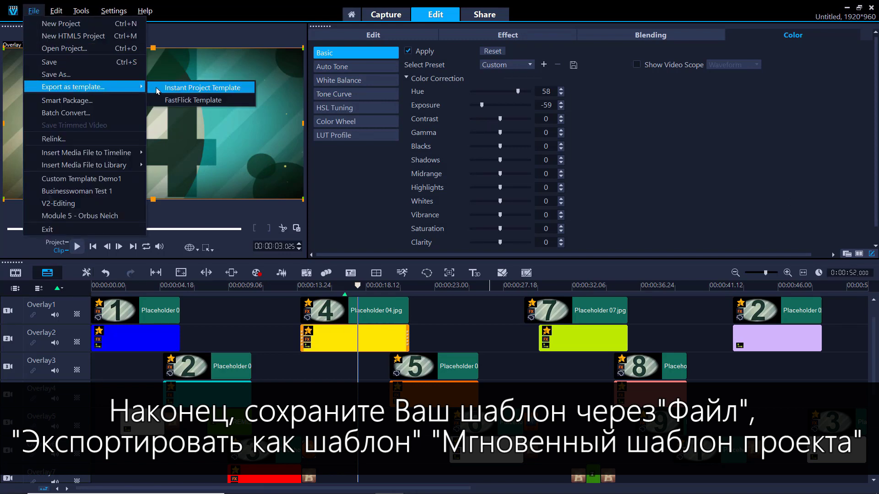
left_click(157, 90)
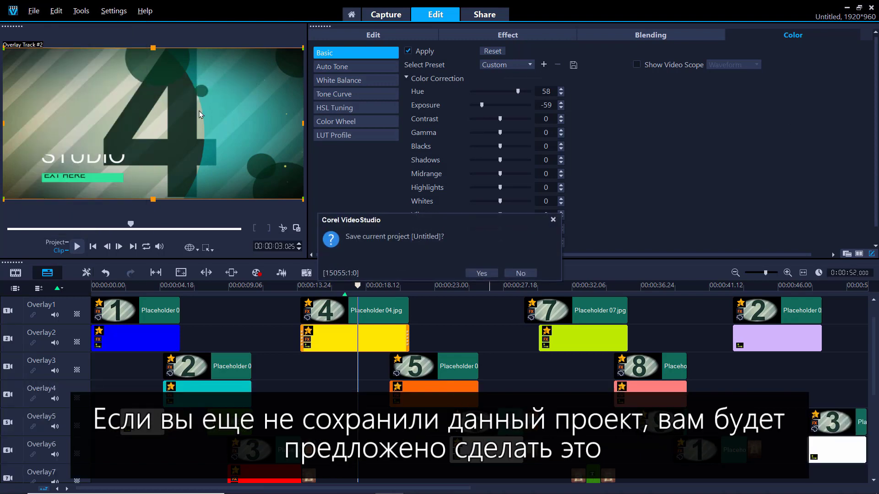
left_click(479, 273)
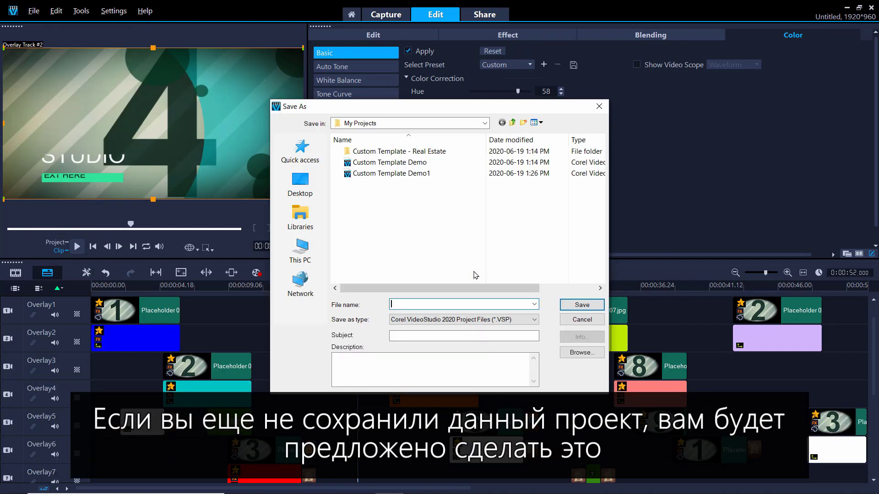
left_click(391, 173)
left_click(582, 304)
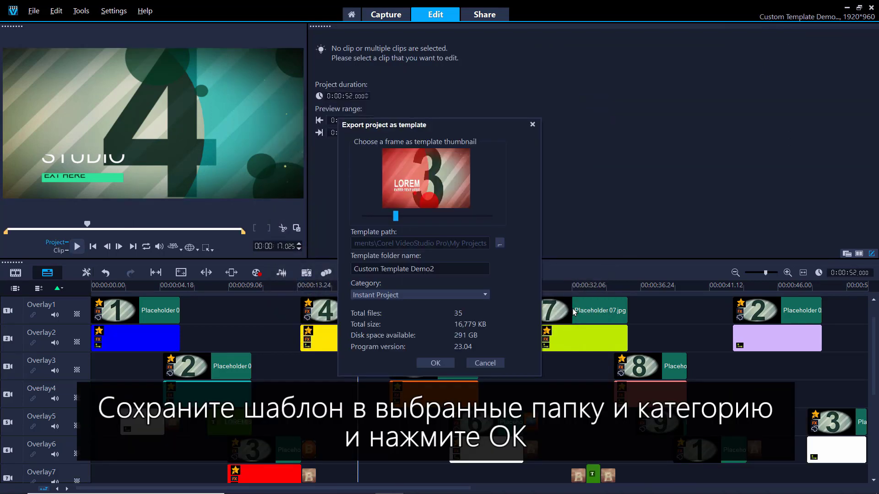
Name the template folder 'Motion Circless' and confirm the export
triple_click(412, 269)
type("Motion Circless")
left_click(434, 363)
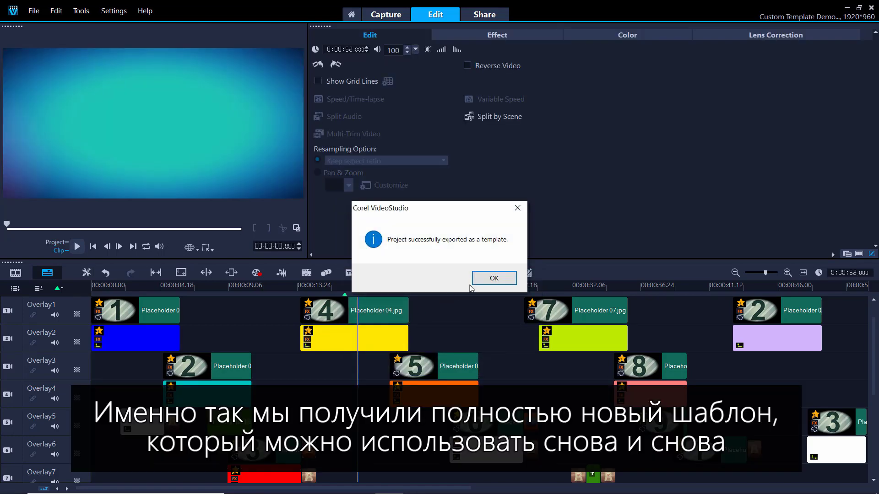
left_click(494, 277)
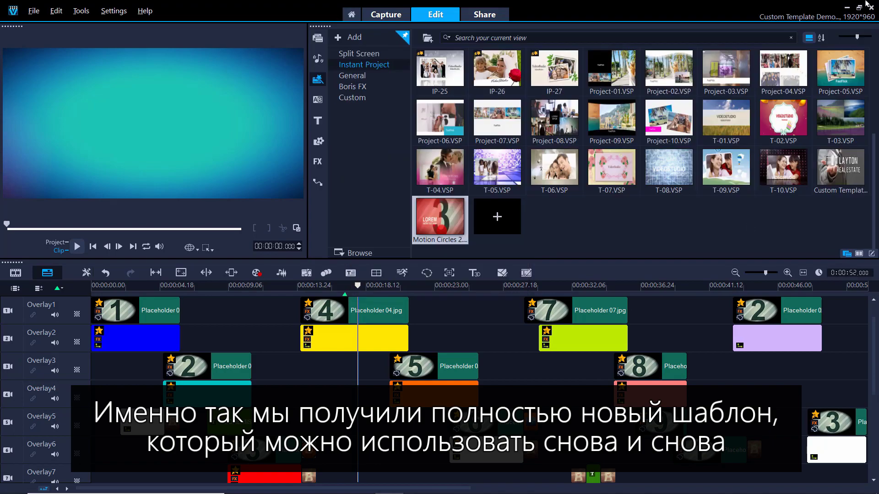